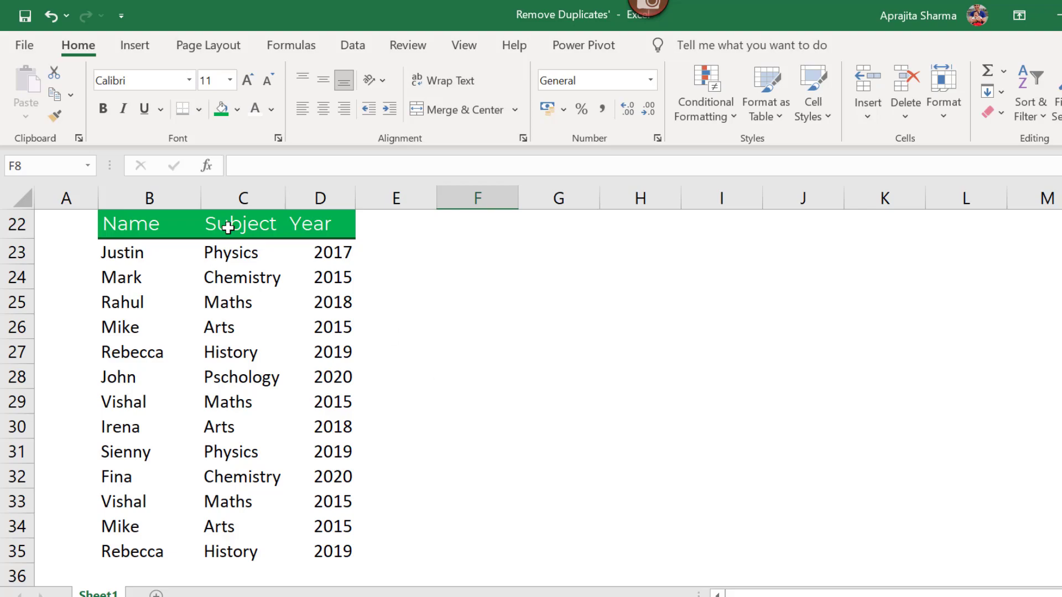
Centre-align the Year values in D22:D35, then return to cell B22.
drag(340, 227, 349, 553)
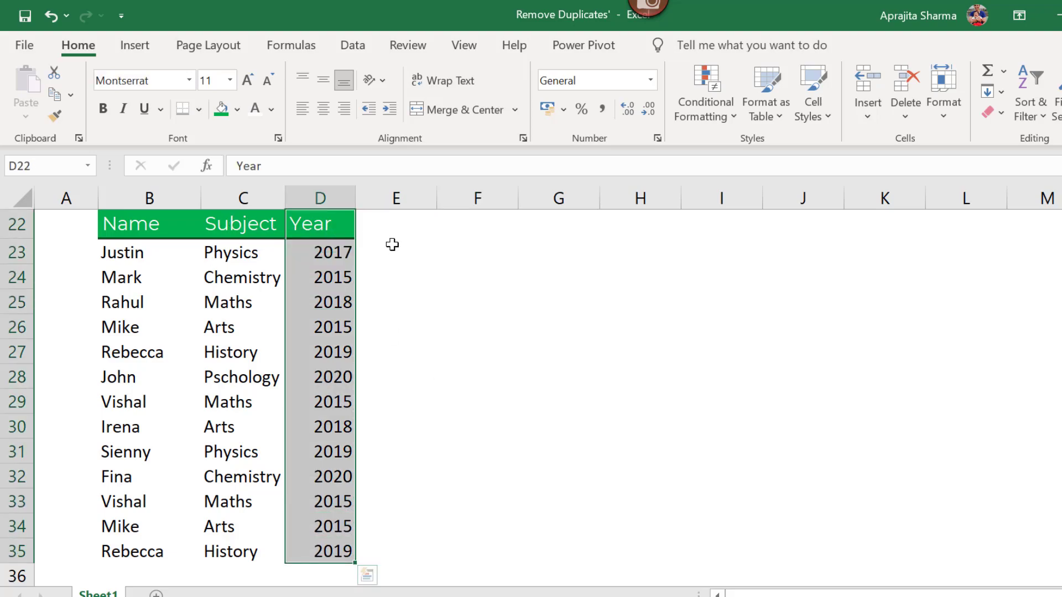
click(323, 108)
click(476, 401)
click(142, 232)
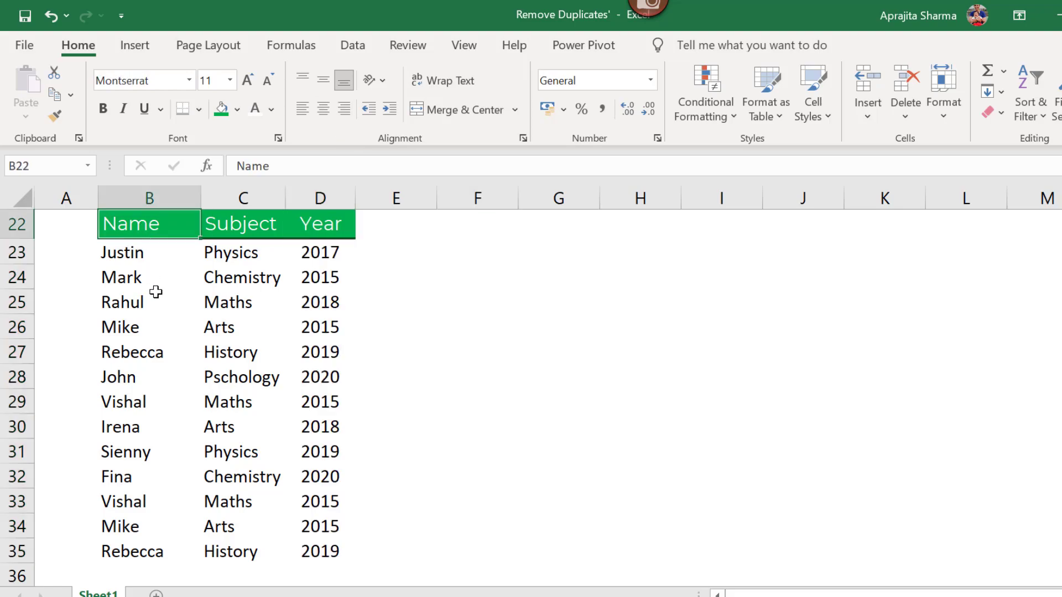
Insert a PivotTable from the student data on the existing worksheet at F22.
click(138, 49)
click(33, 80)
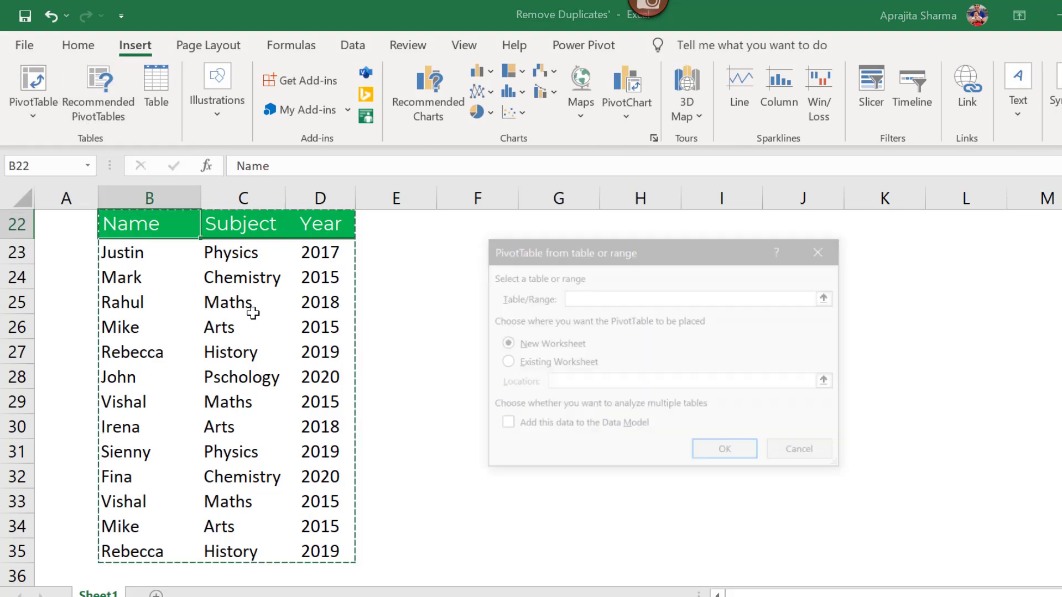
click(558, 363)
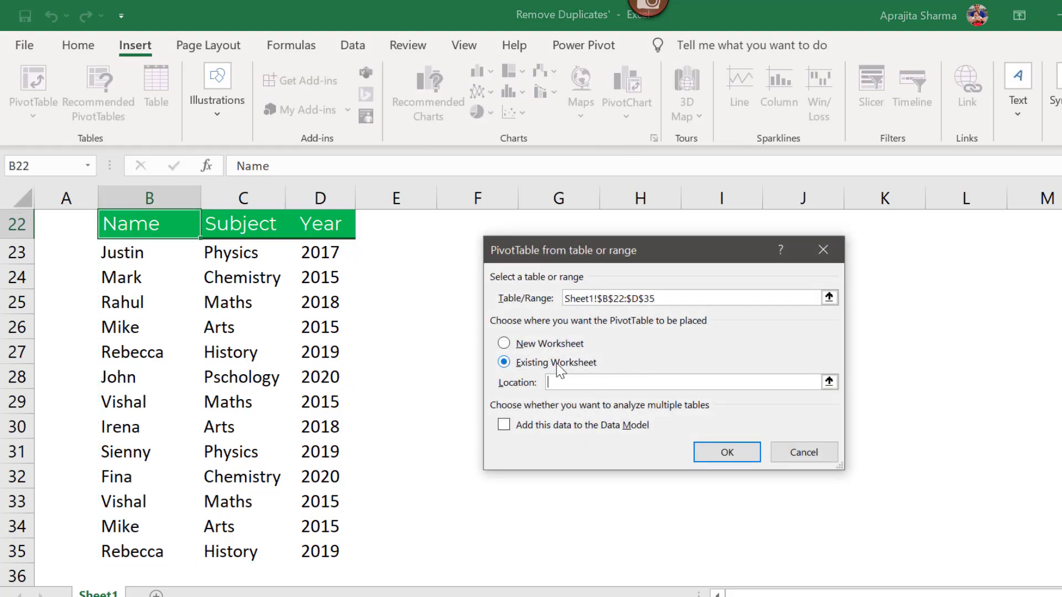
click(470, 231)
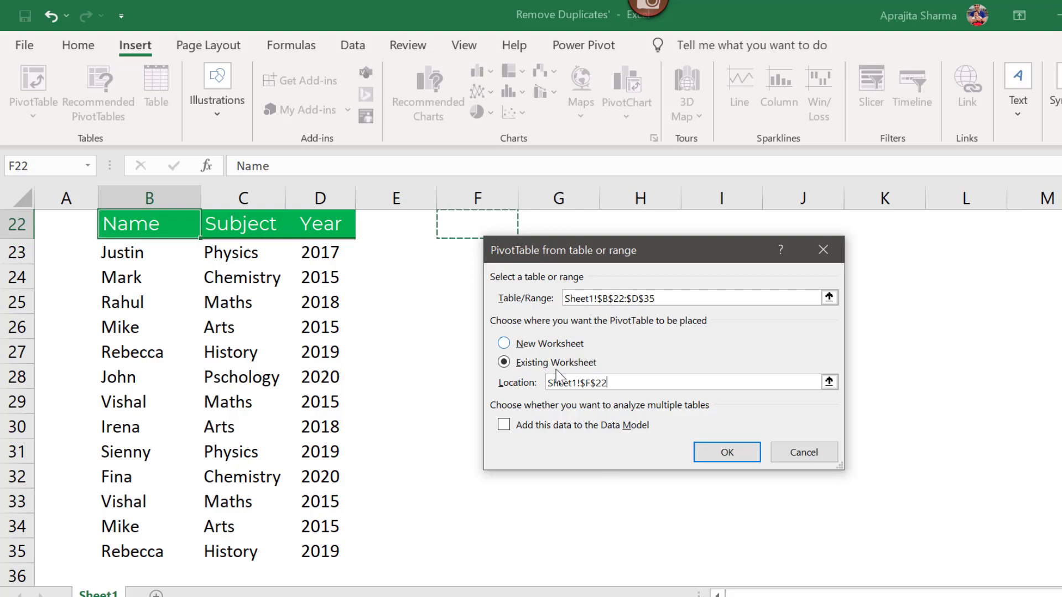
click(727, 453)
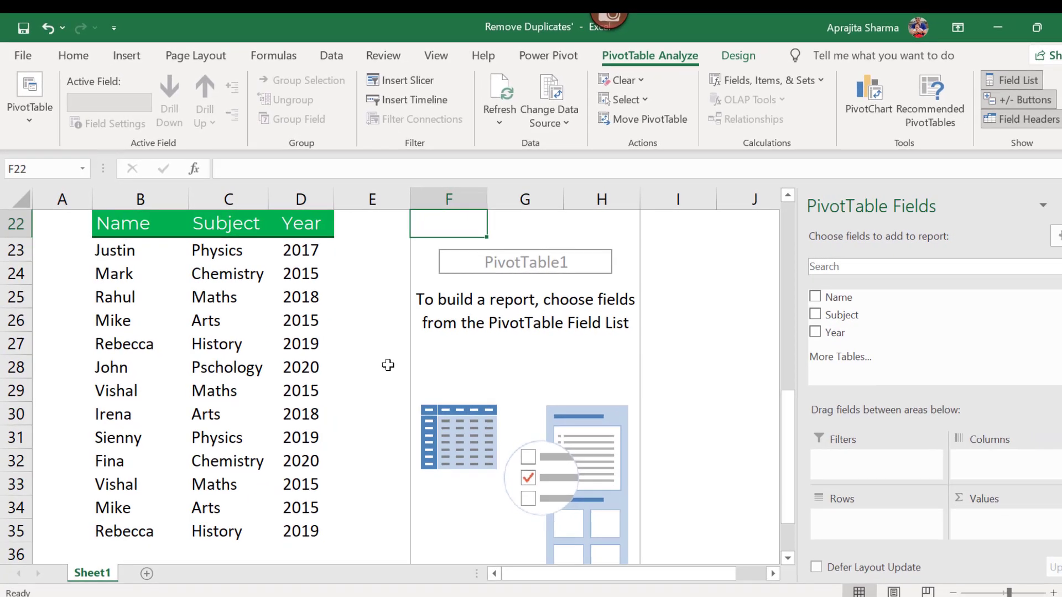
Place Name, Subject and Year as nested row fields in the pivot.
drag(830, 298, 823, 523)
drag(830, 314, 835, 535)
click(806, 330)
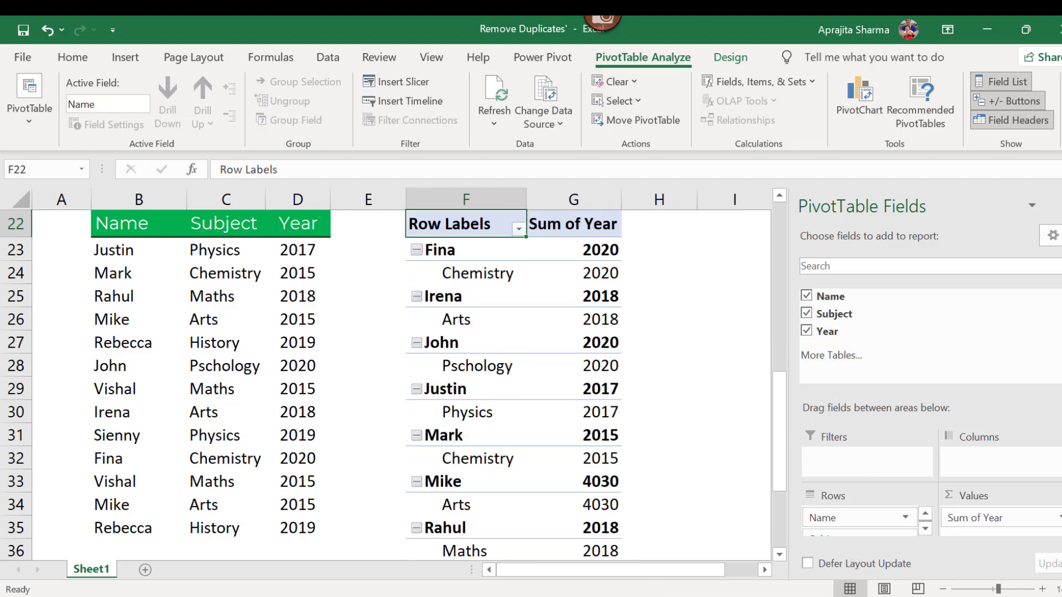
drag(1028, 519, 857, 533)
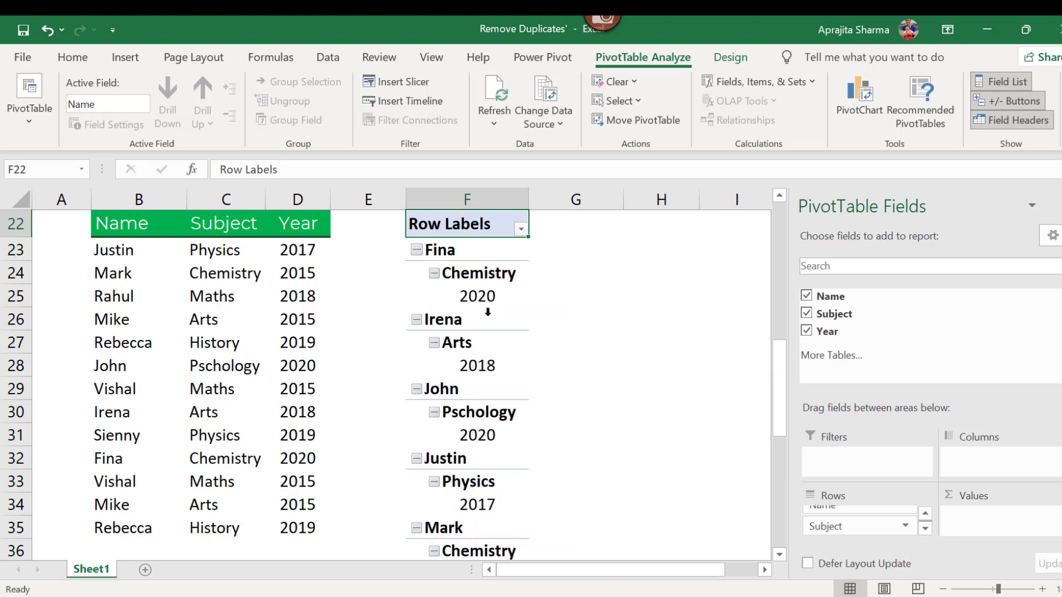
Switch the pivot to Tabular Form report layout and set Do Not Show Subtotals.
click(730, 57)
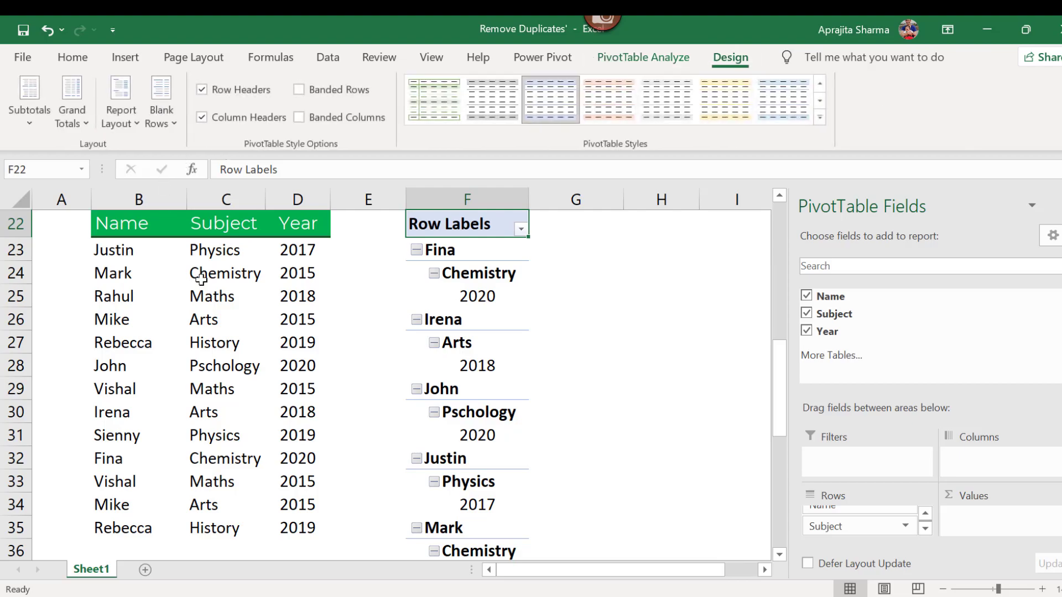
click(125, 126)
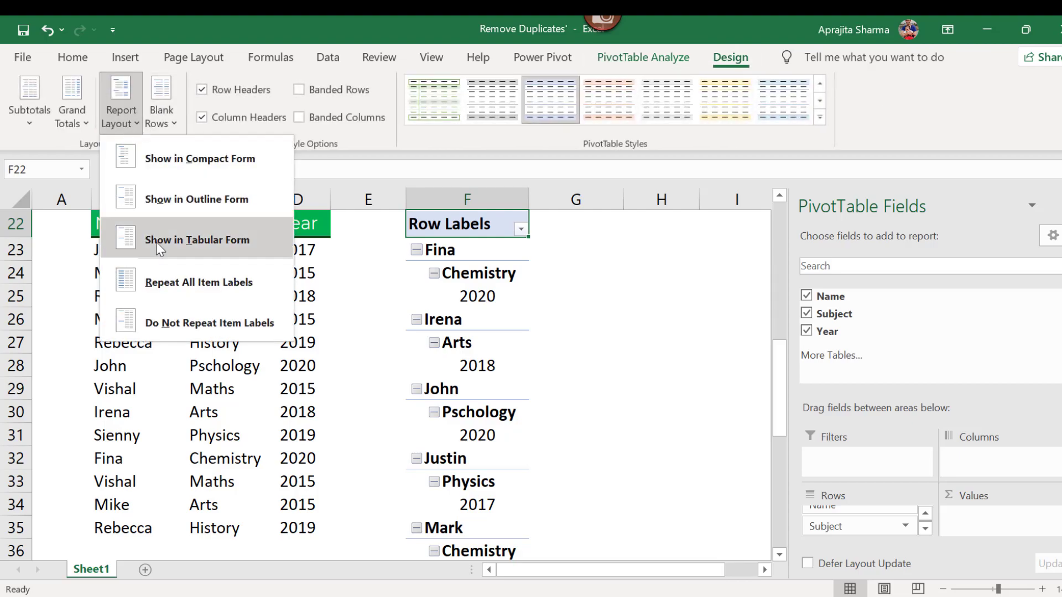
click(156, 242)
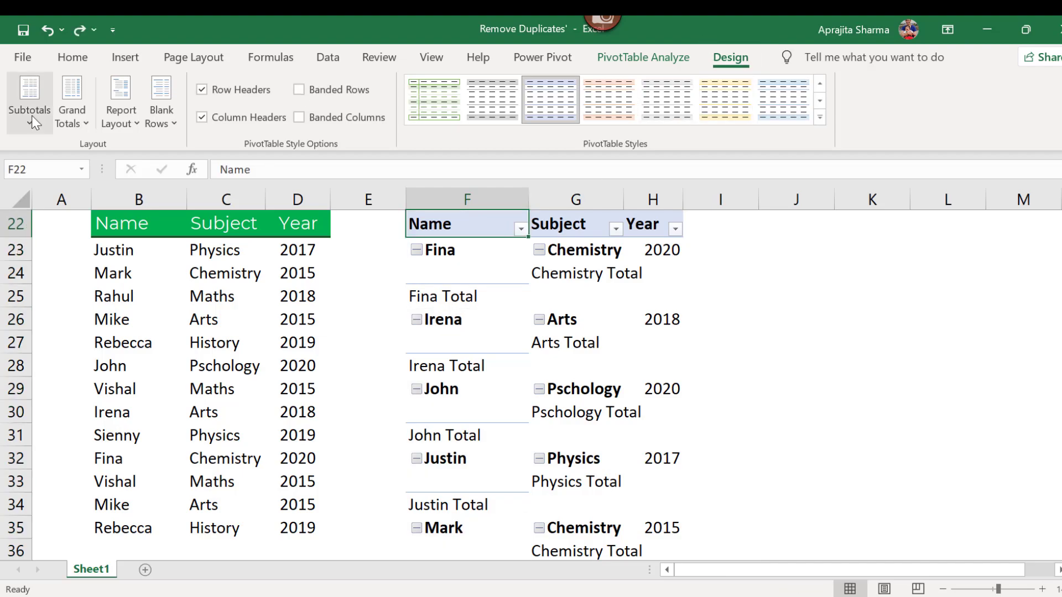
click(34, 132)
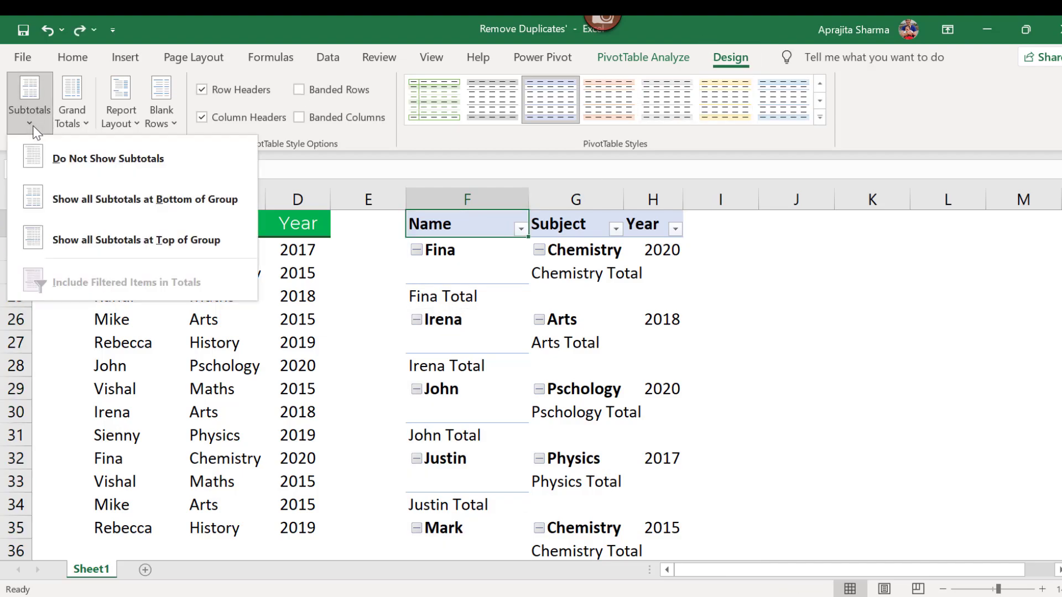
click(79, 157)
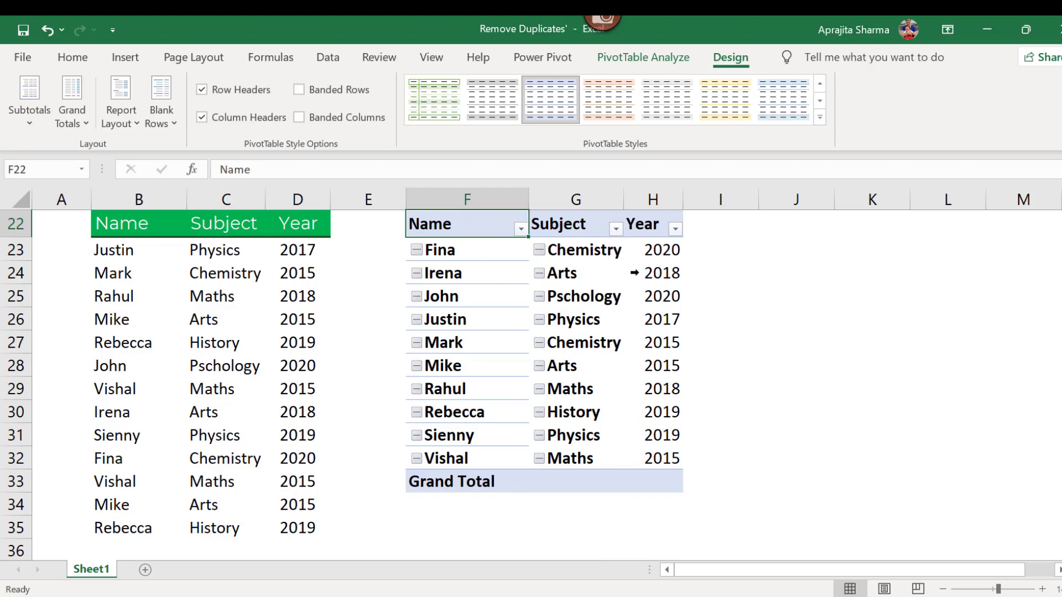
mouse_move(662, 343)
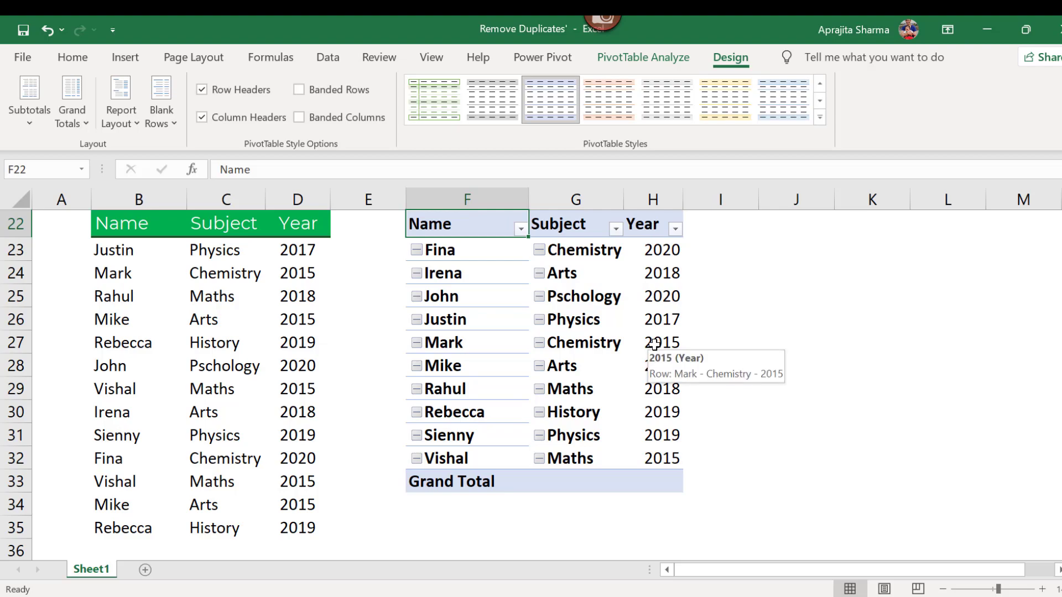
Compare the pivot's 10 unique names with the 13 original names, then select the pivot for deletion.
drag(672, 464, 468, 250)
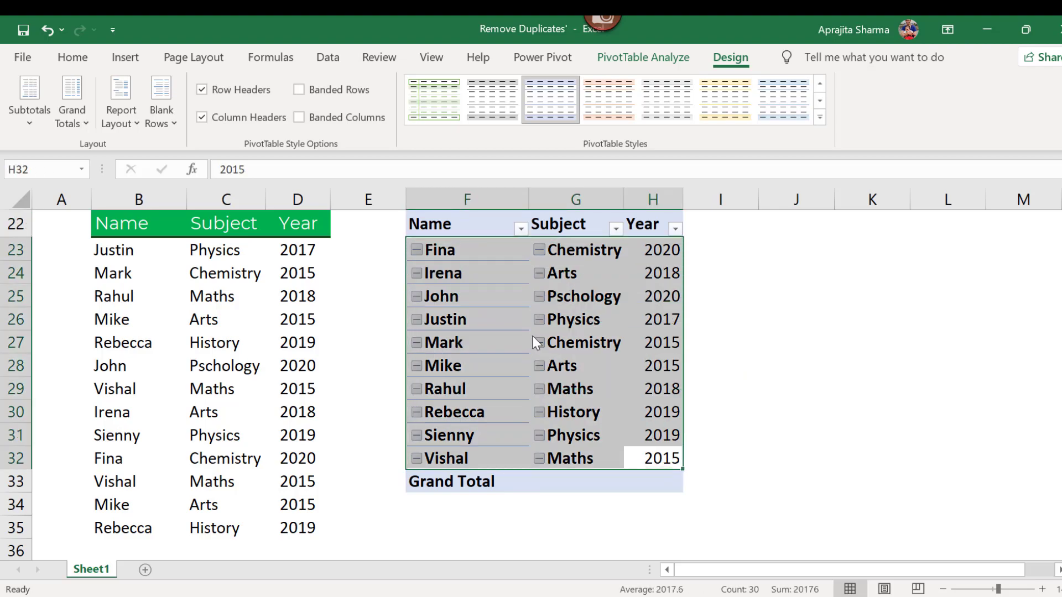
click(116, 233)
drag(118, 250, 118, 528)
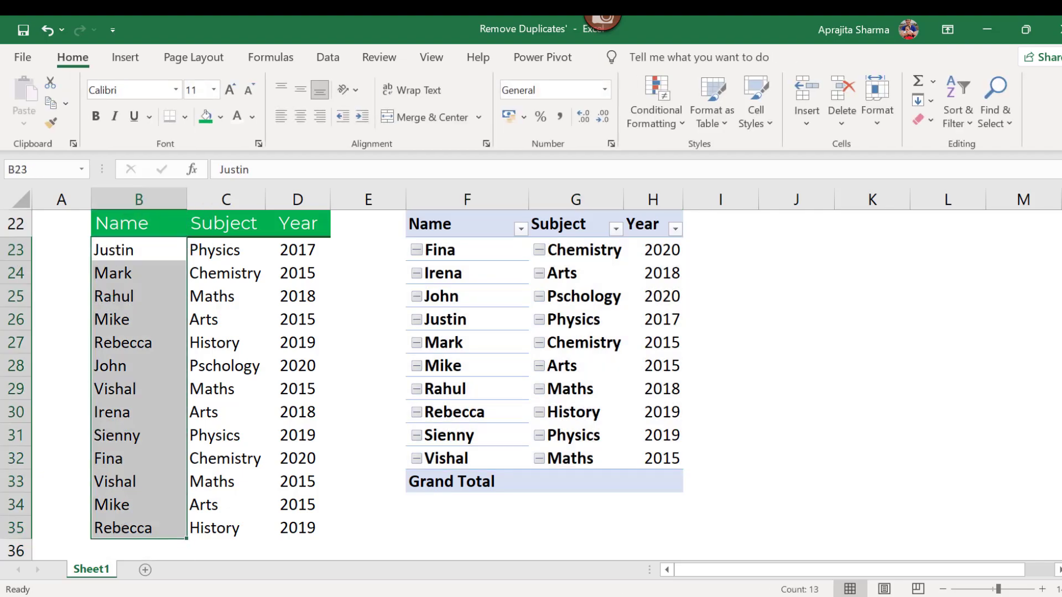
drag(493, 249, 470, 459)
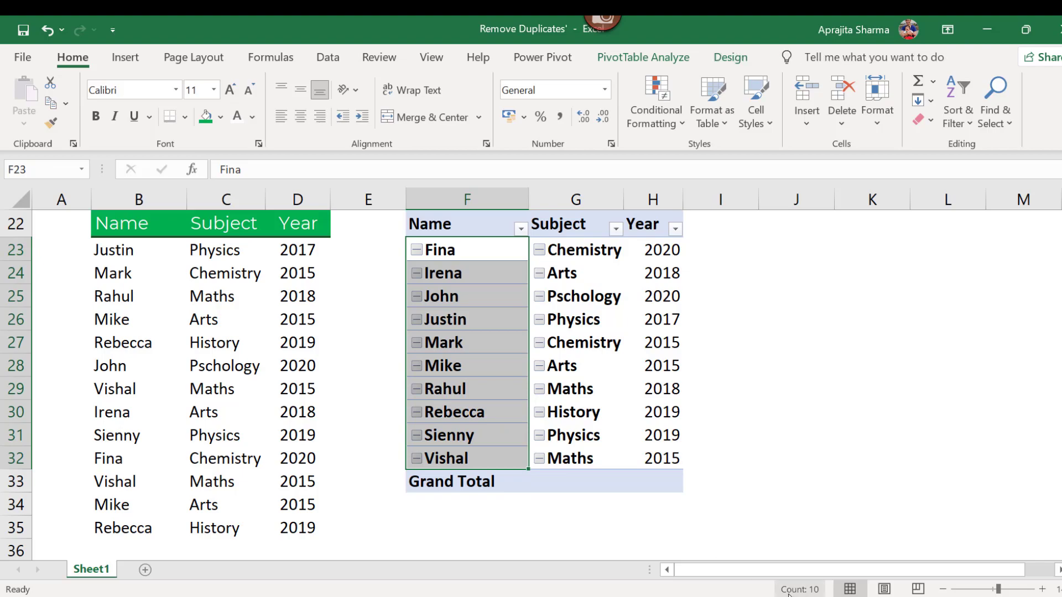
mouse_move(173, 234)
mouse_down()
mouse_move(259, 514)
mouse_move(272, 516)
mouse_up()
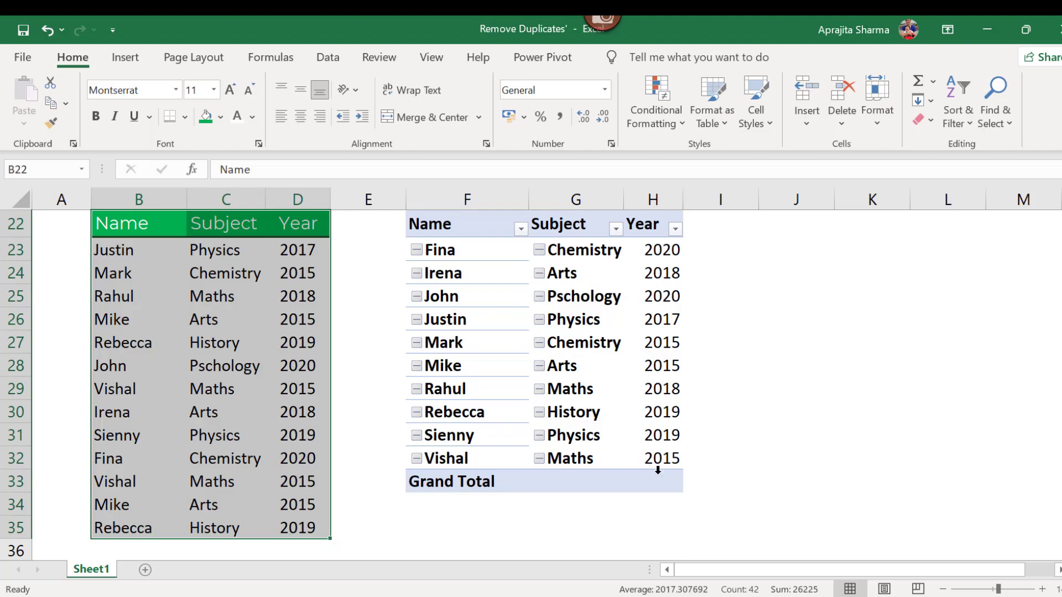
drag(672, 479, 446, 228)
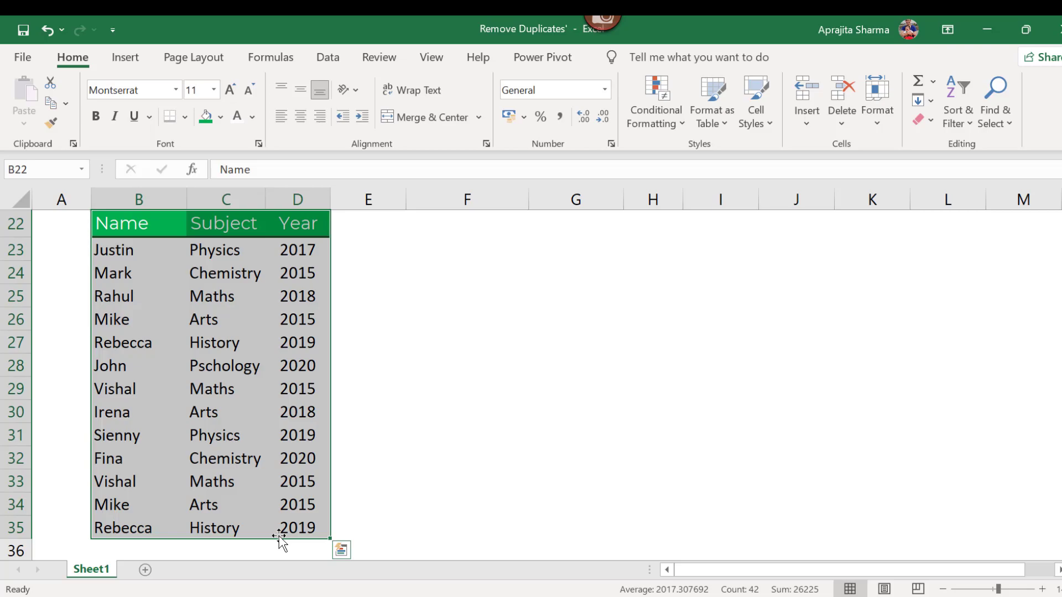
Convert the student data at B22 into an Excel table with headers using Ctrl+T.
click(139, 235)
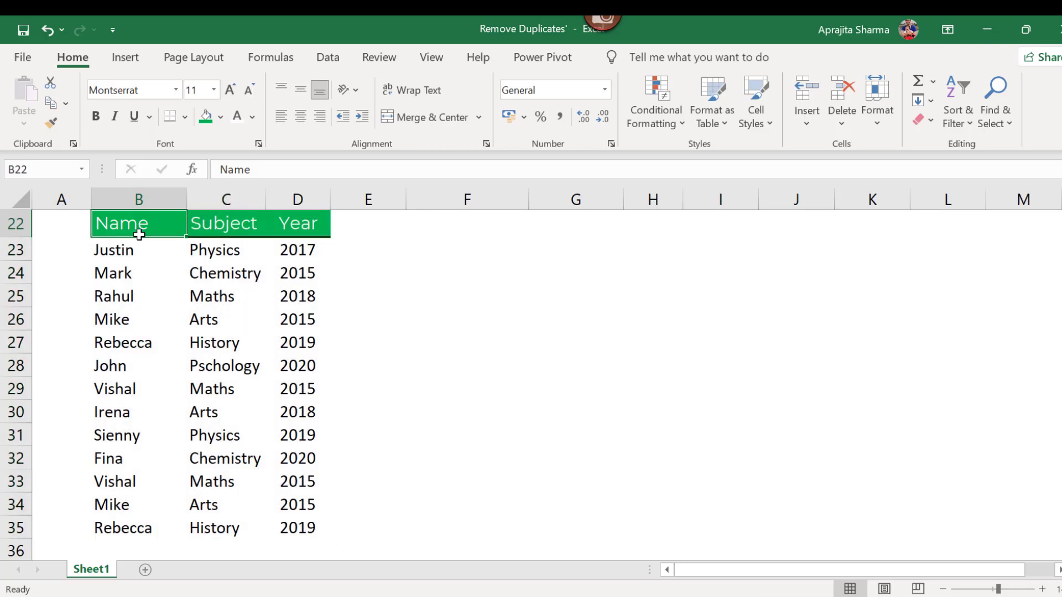
key(ctrl+t)
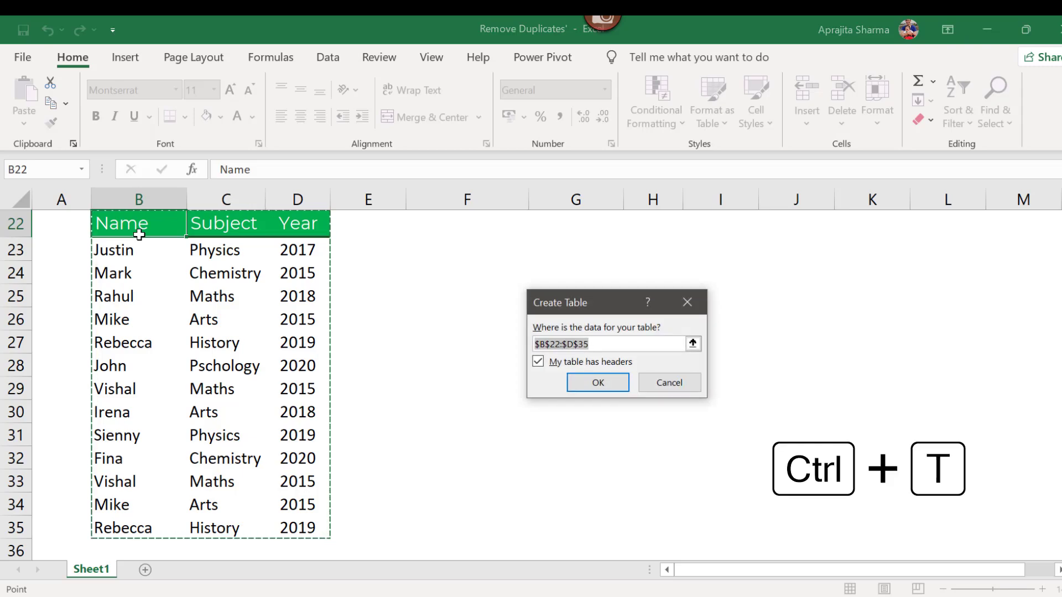
key(Return)
Load Table2 into the Power Query Editor via Data > From Table/Range.
mouse_move(138, 225)
mouse_down()
mouse_move(306, 465)
mouse_move(306, 528)
mouse_up()
click(232, 435)
click(125, 233)
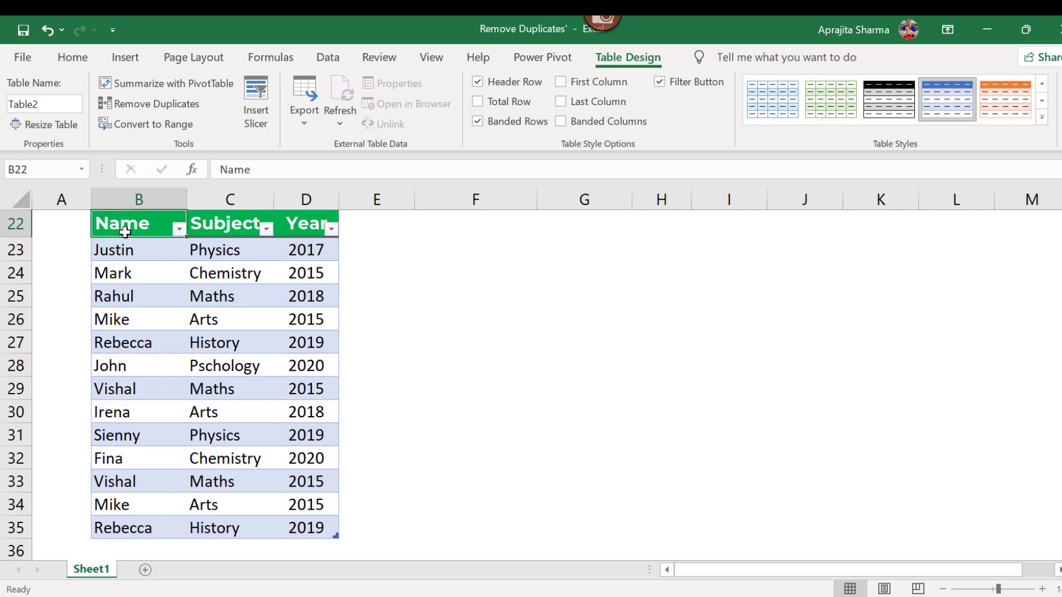
click(327, 57)
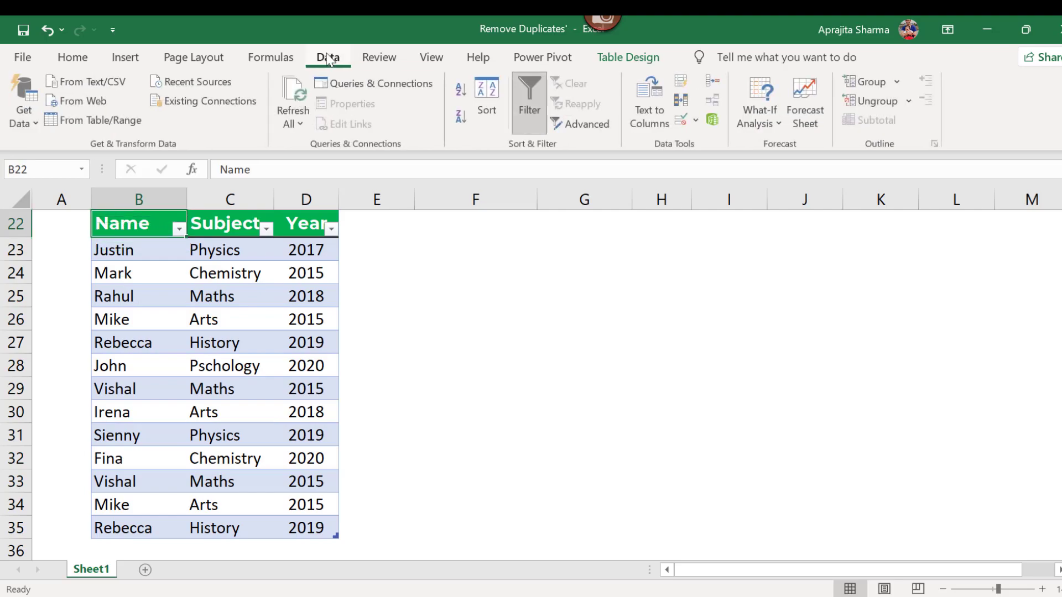
click(92, 127)
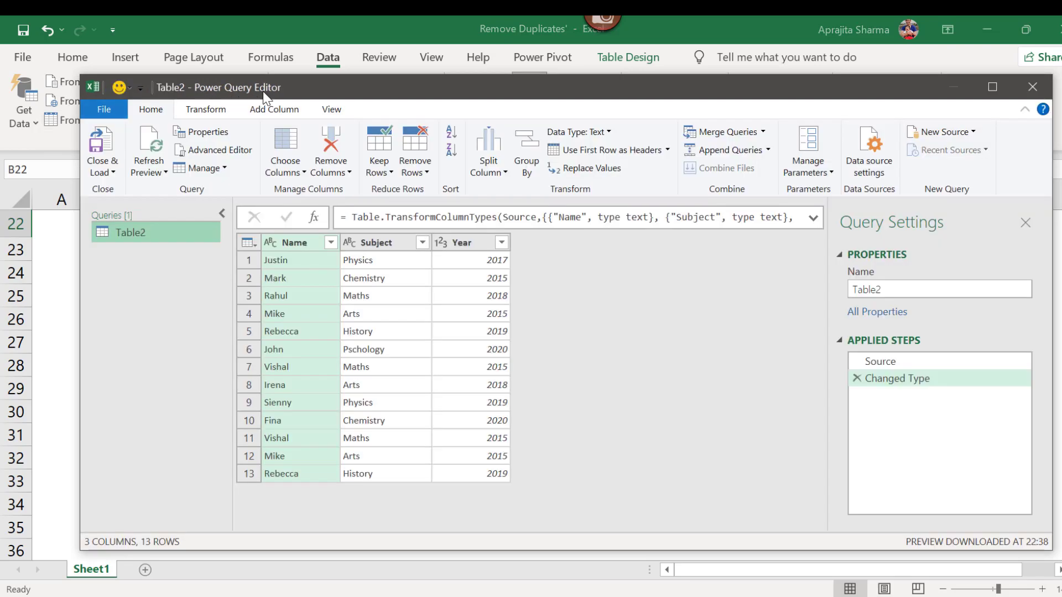
Remove duplicate rows from Table2 through the grid's table-corner menu, leaving 10 rows.
click(304, 282)
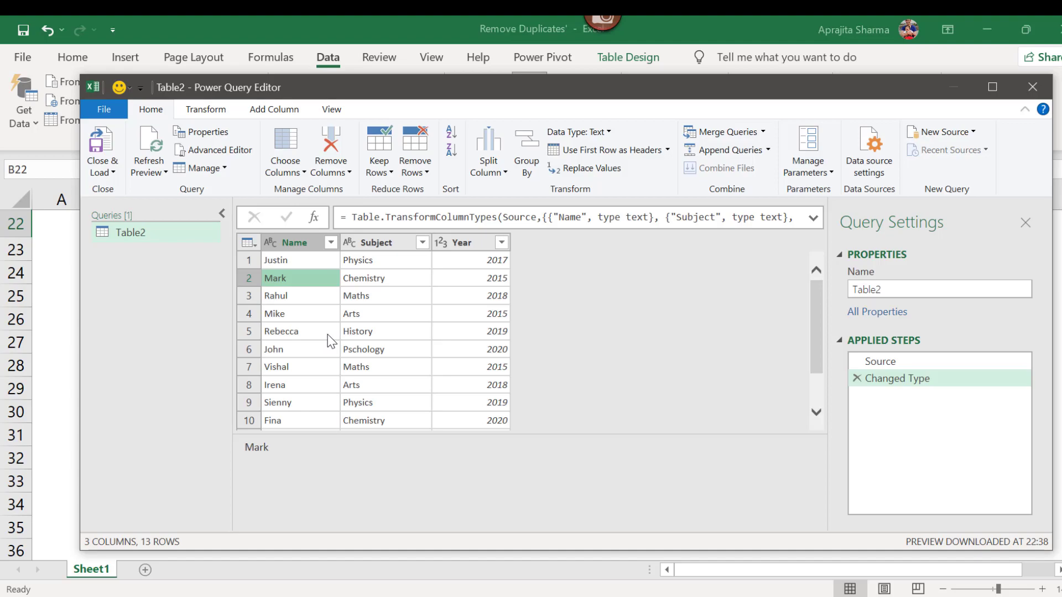
click(248, 243)
click(465, 259)
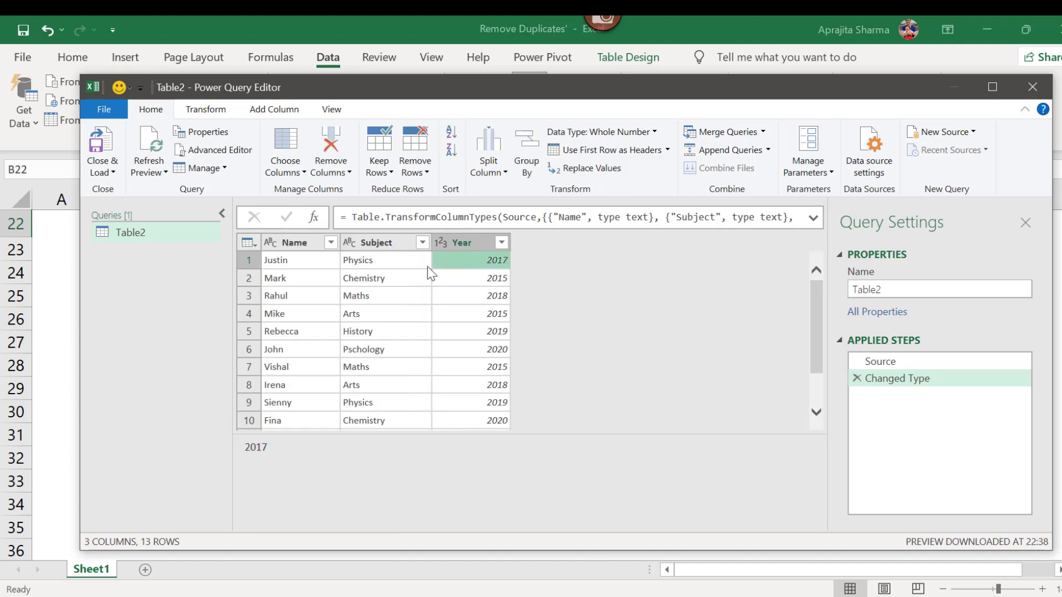
click(249, 244)
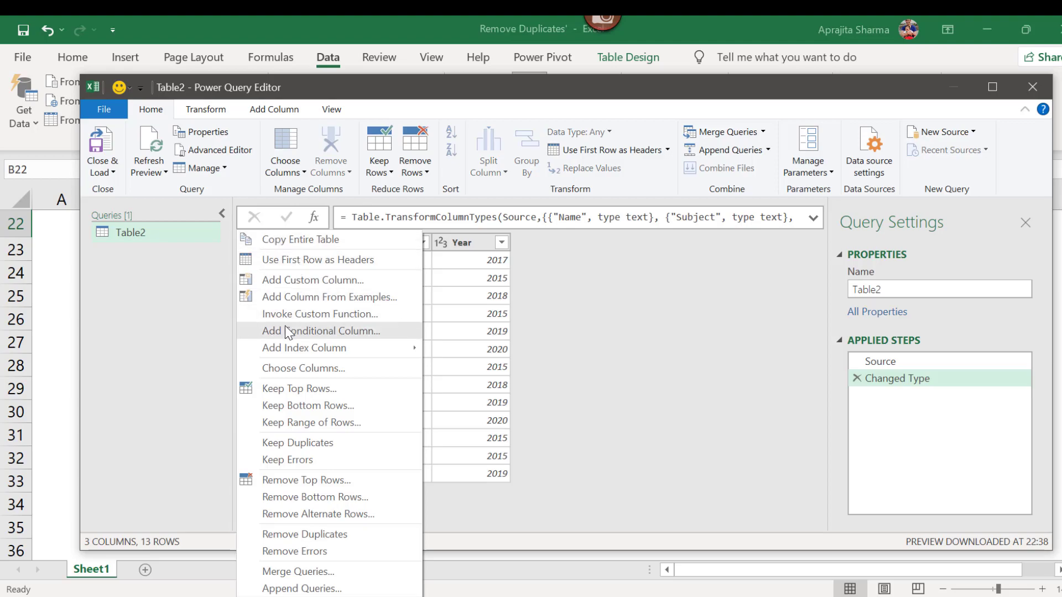
click(304, 534)
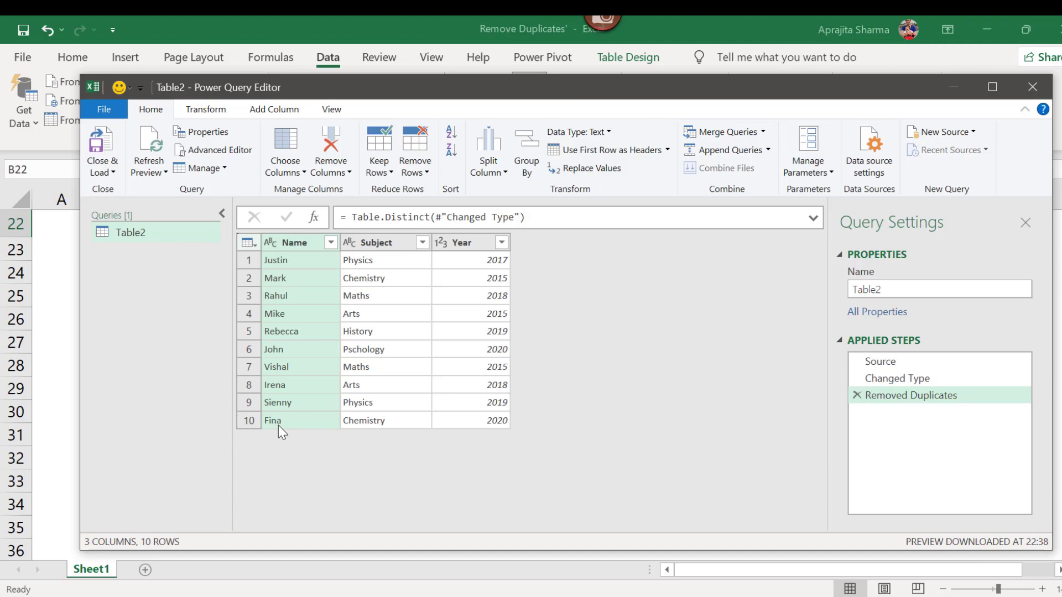
Delete the Removed Duplicates step and redo Remove Duplicates across Name, Subject and Year.
click(857, 396)
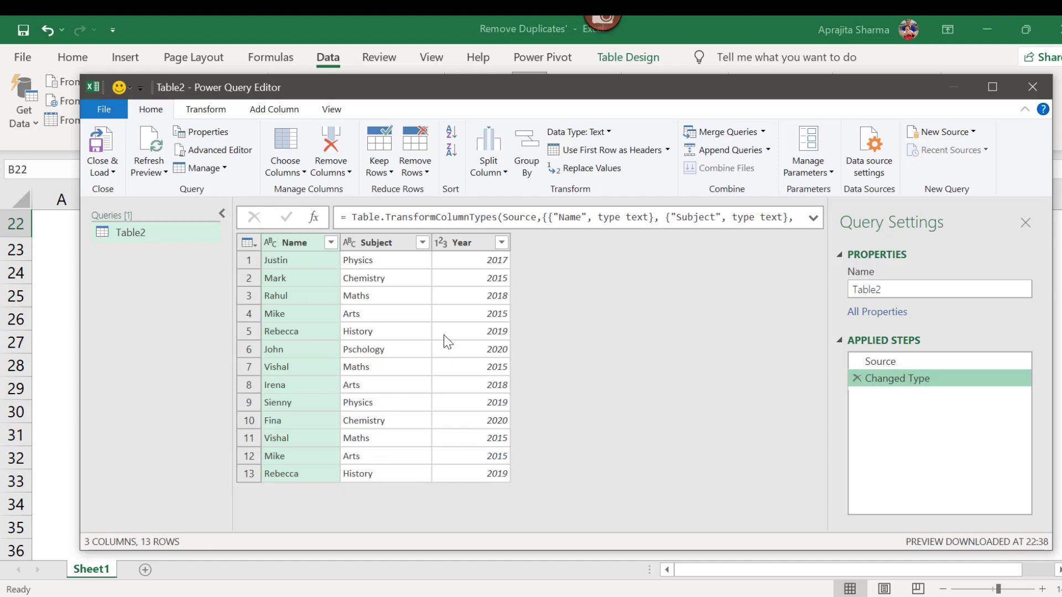
click(300, 256)
key(ctrl+a)
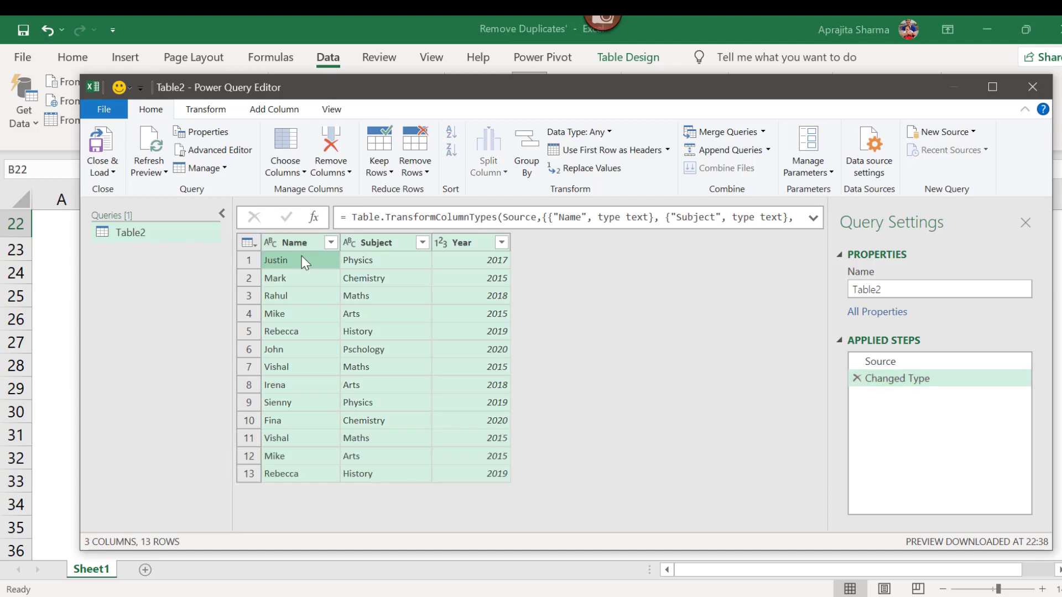
click(428, 176)
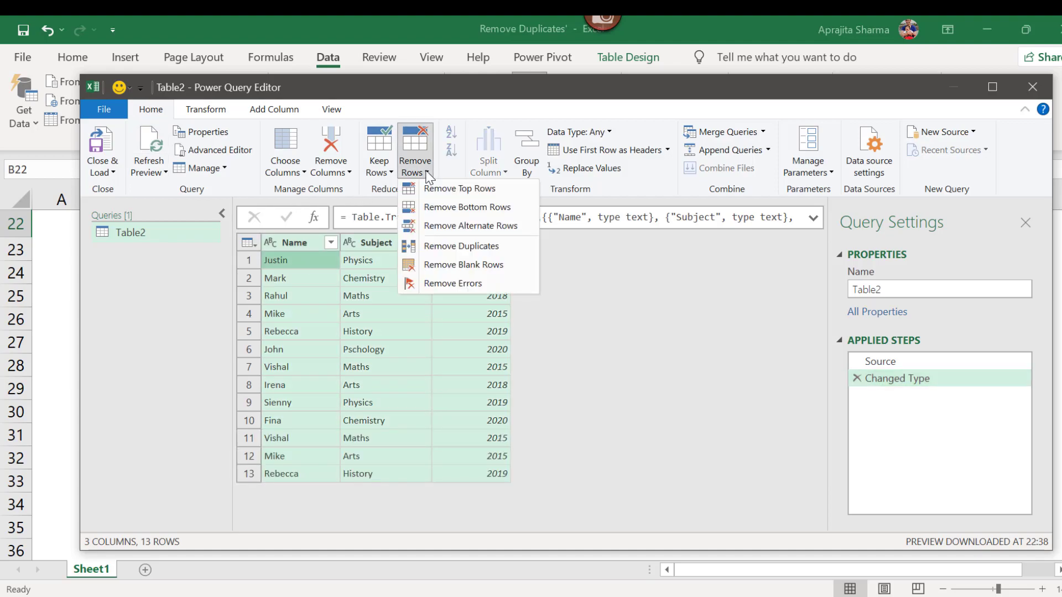
click(465, 247)
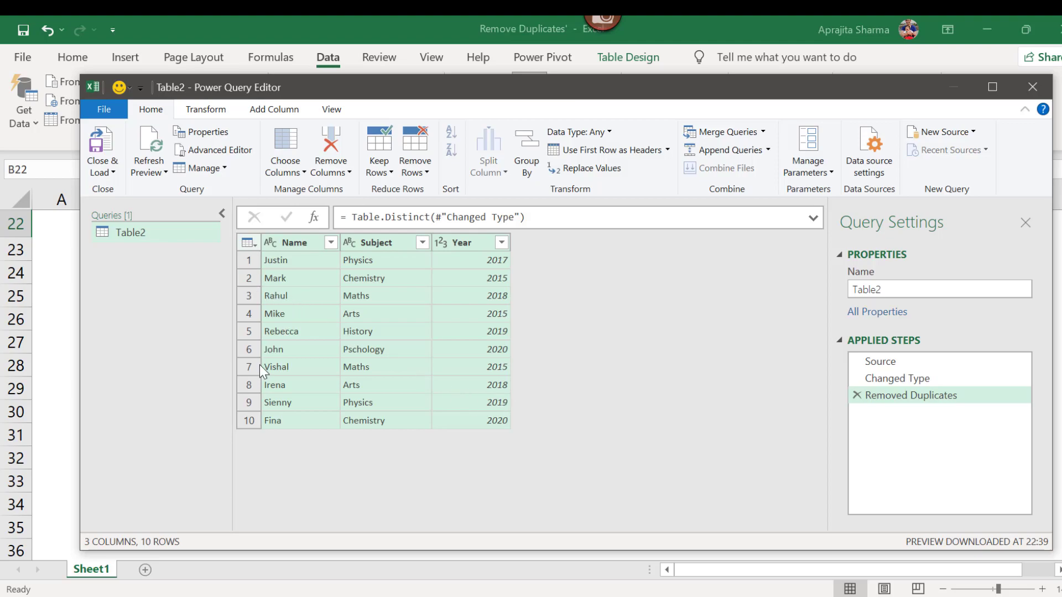
Close & Load the 10 unique rows to the existing worksheet at F22.
click(102, 168)
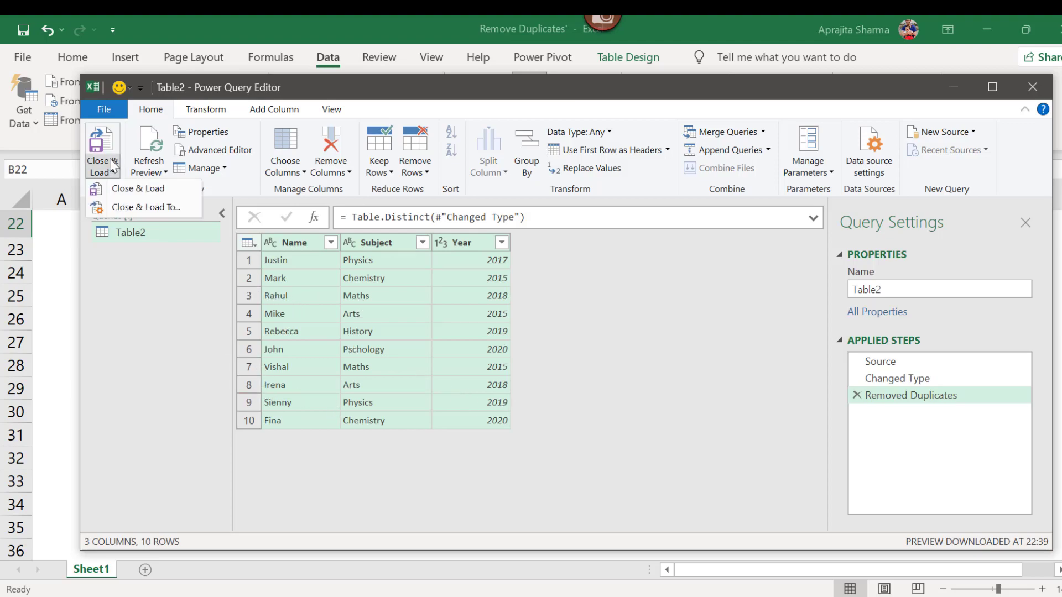
click(148, 209)
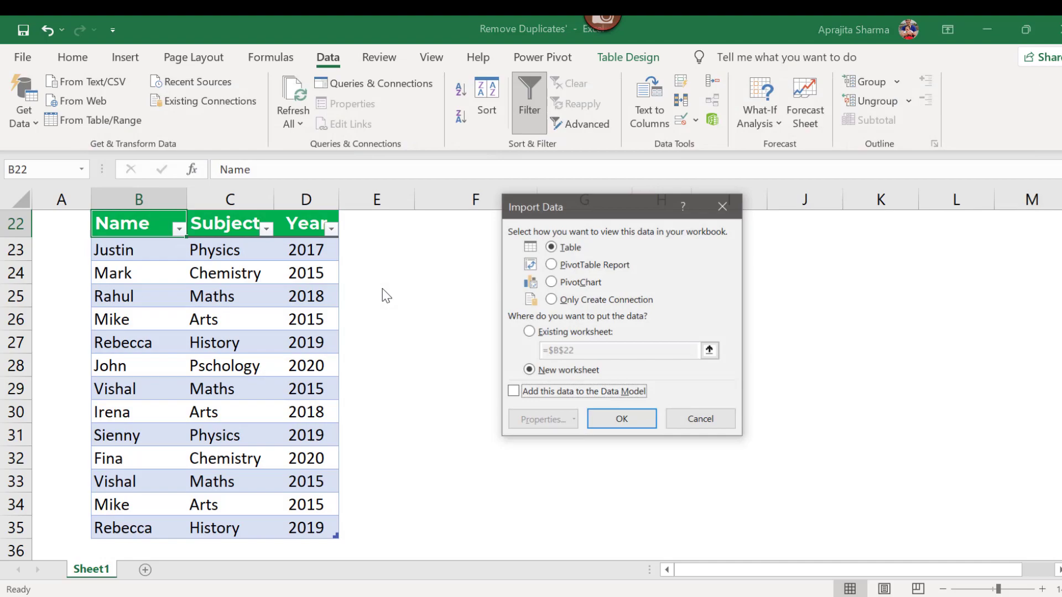
click(528, 332)
click(446, 225)
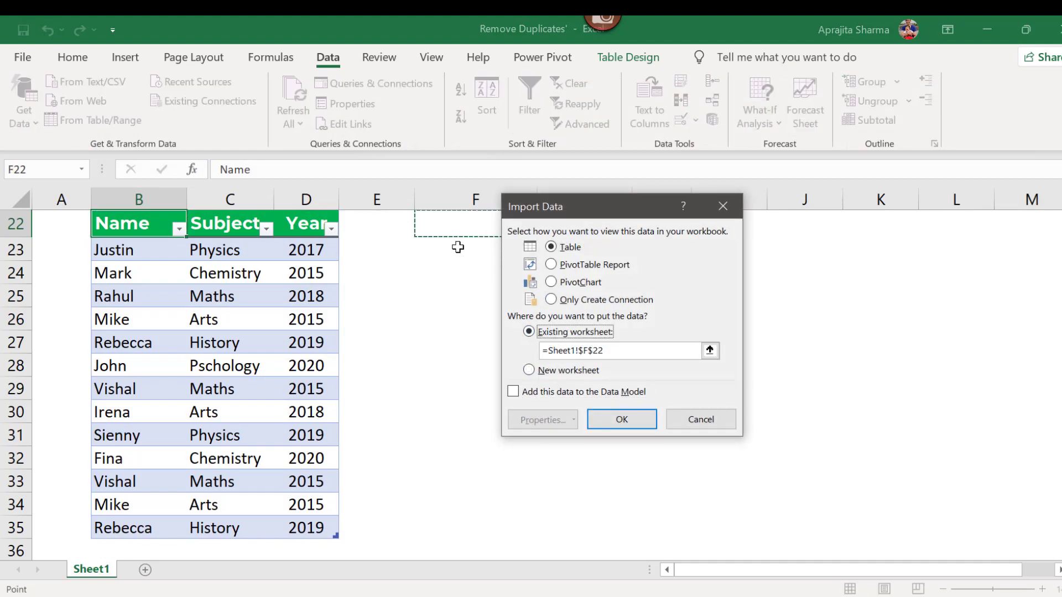
click(622, 419)
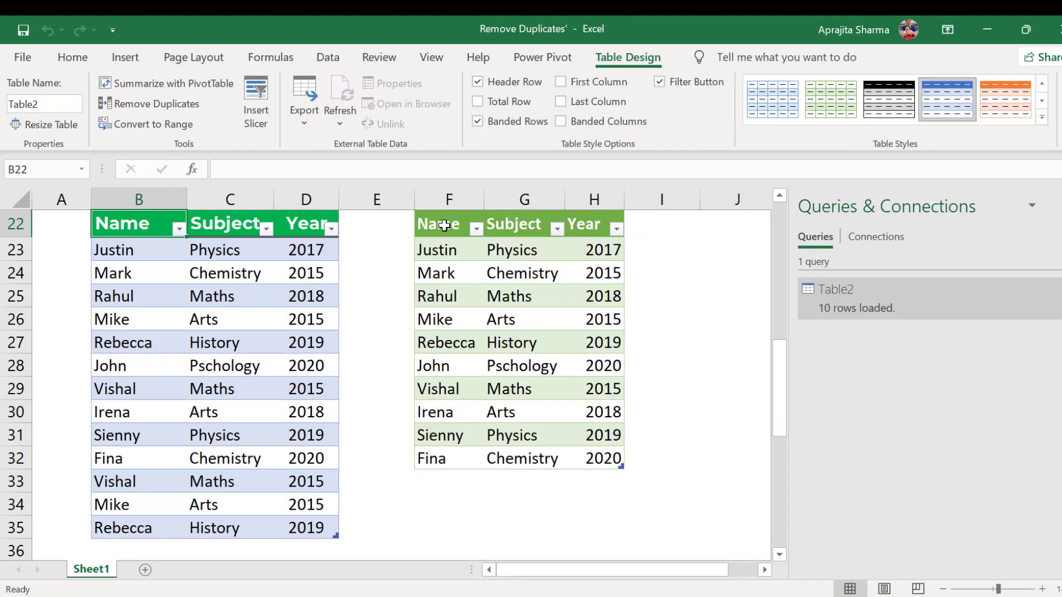
drag(618, 460, 448, 222)
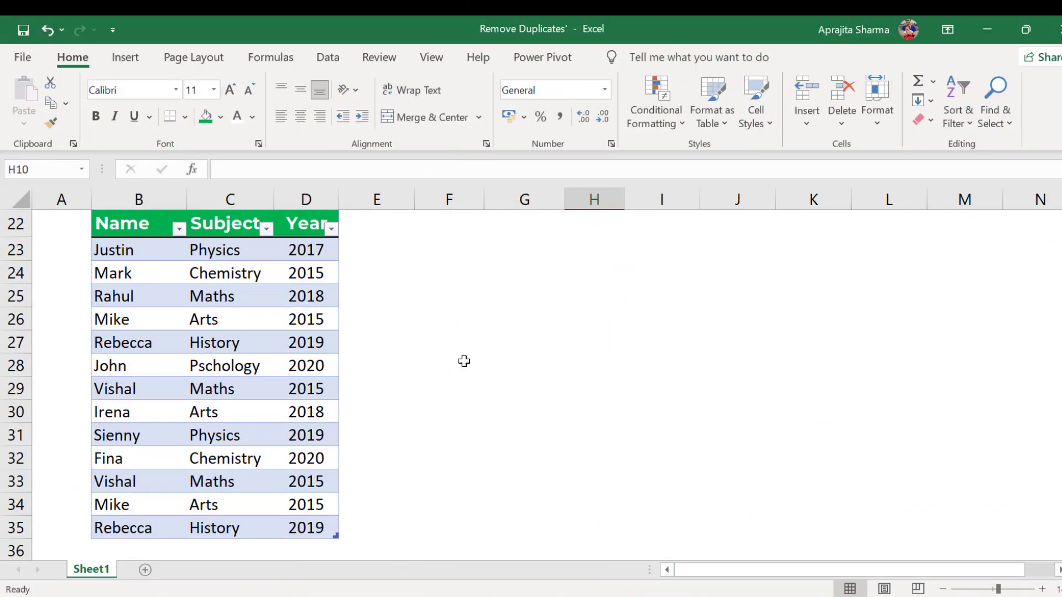
Enter =TEXTJOIN("",TRUE,B23:D23) in E23, filling Column1 down the table.
click(376, 224)
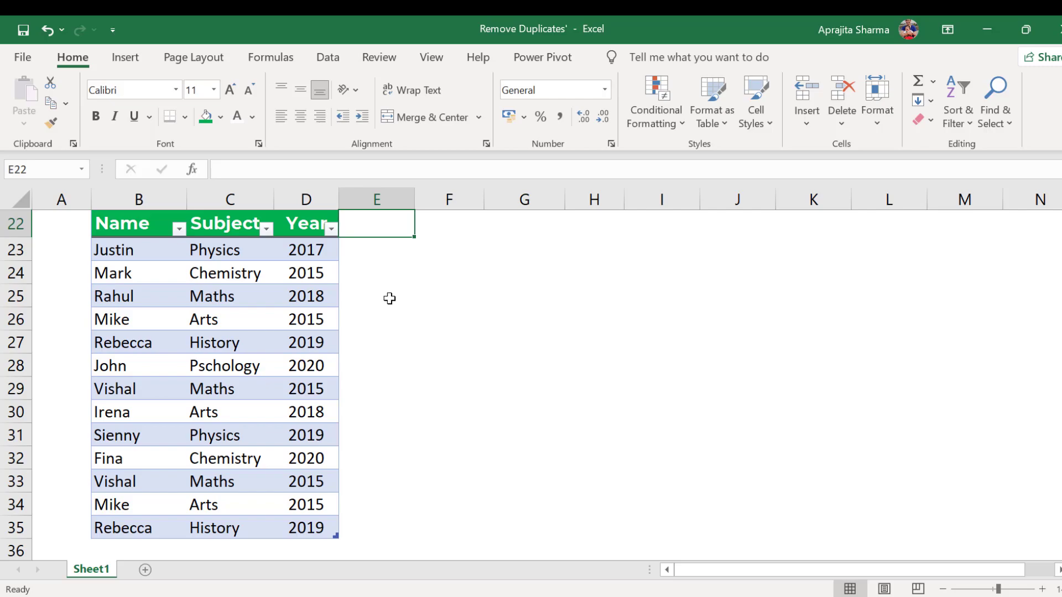
click(370, 257)
text(=text)
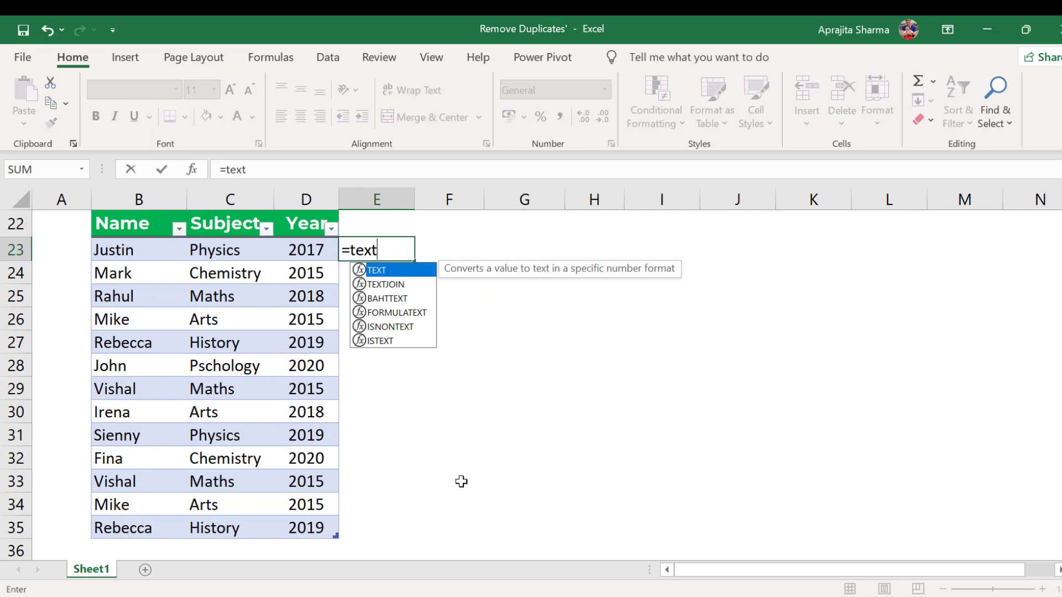
key(Tab)
key(BackSpace)
text(join)
key(Tab)
text("")
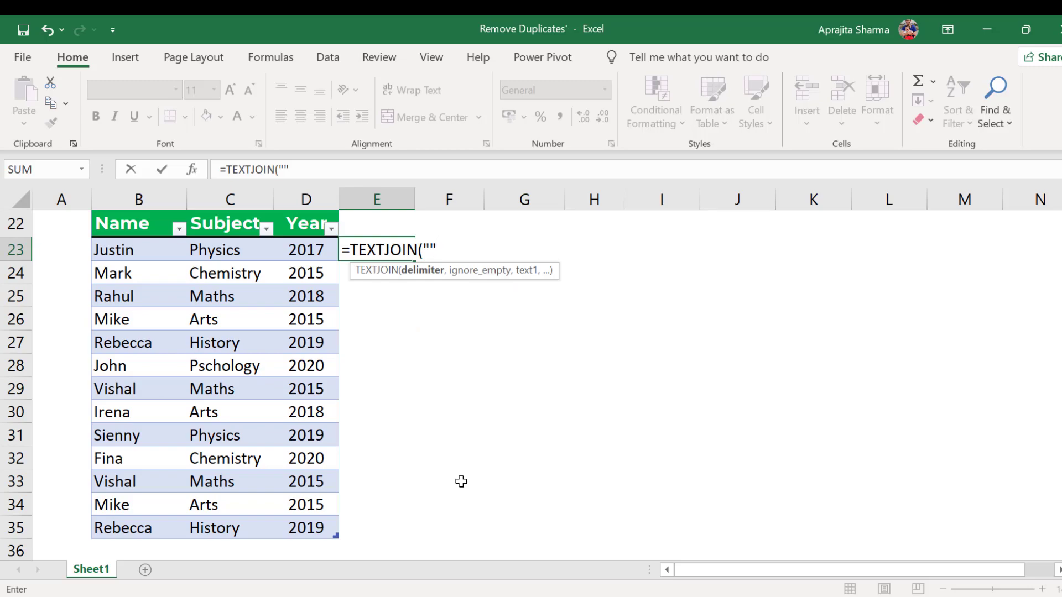
text(,)
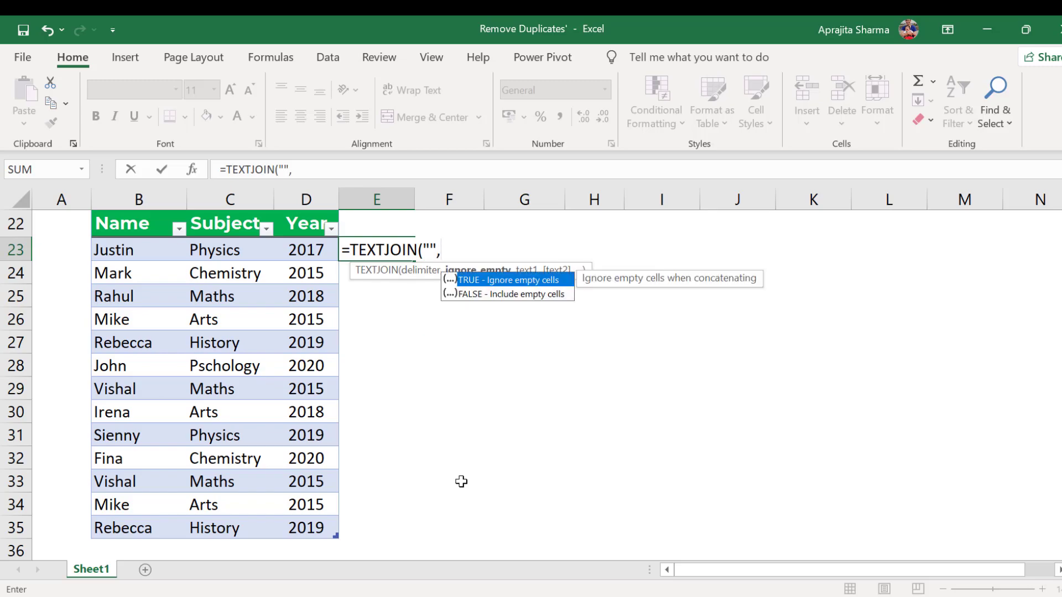
text(true)
text(,)
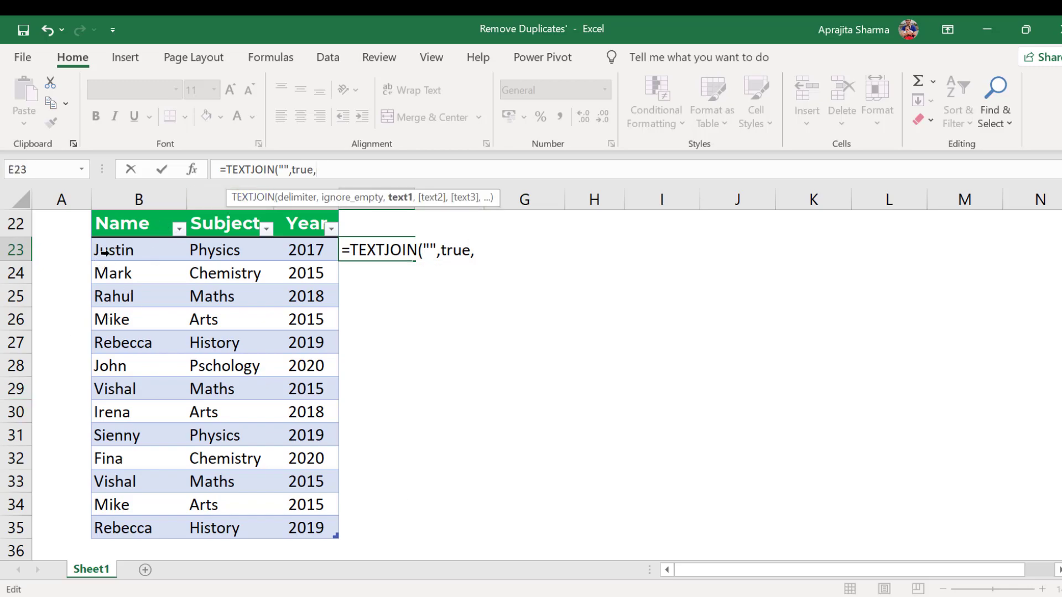
drag(105, 252, 299, 254)
key(Return)
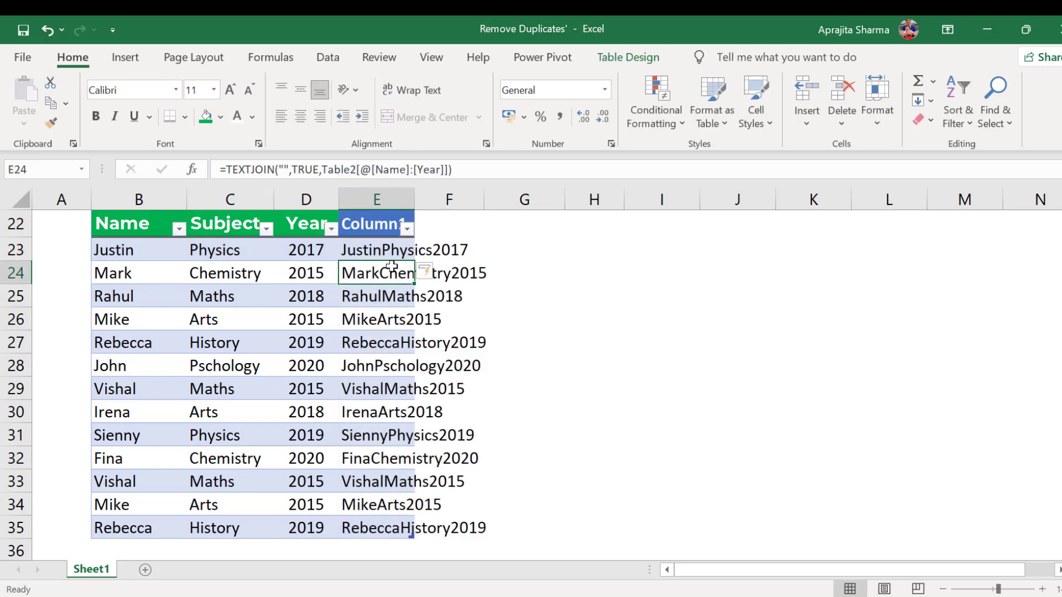
Widen column E to fit joined text such as JustinPhysics2017.
click(386, 249)
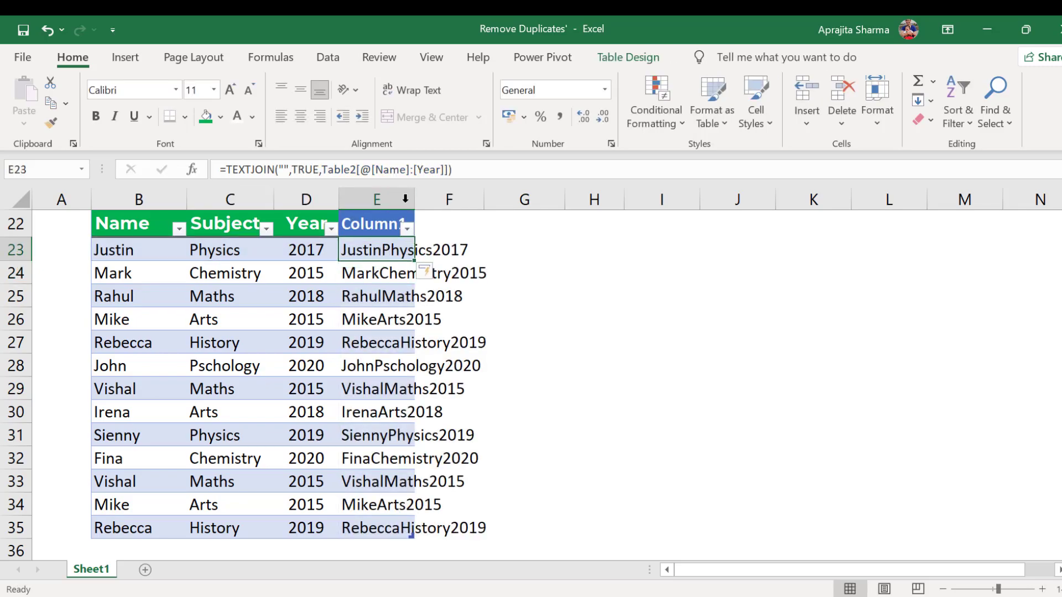
drag(414, 199, 417, 199)
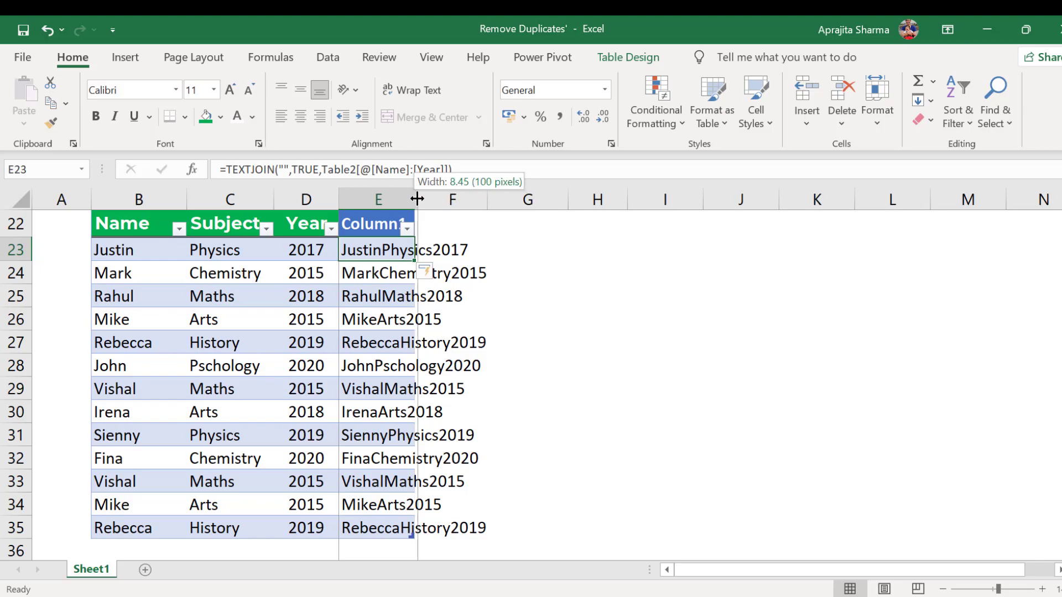
drag(373, 249, 404, 525)
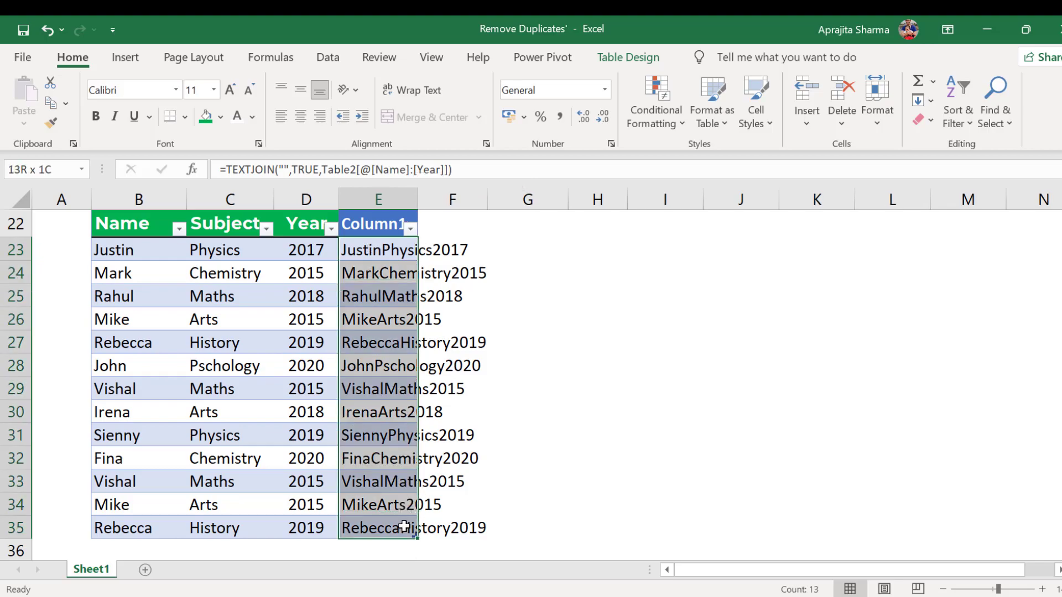
click(385, 250)
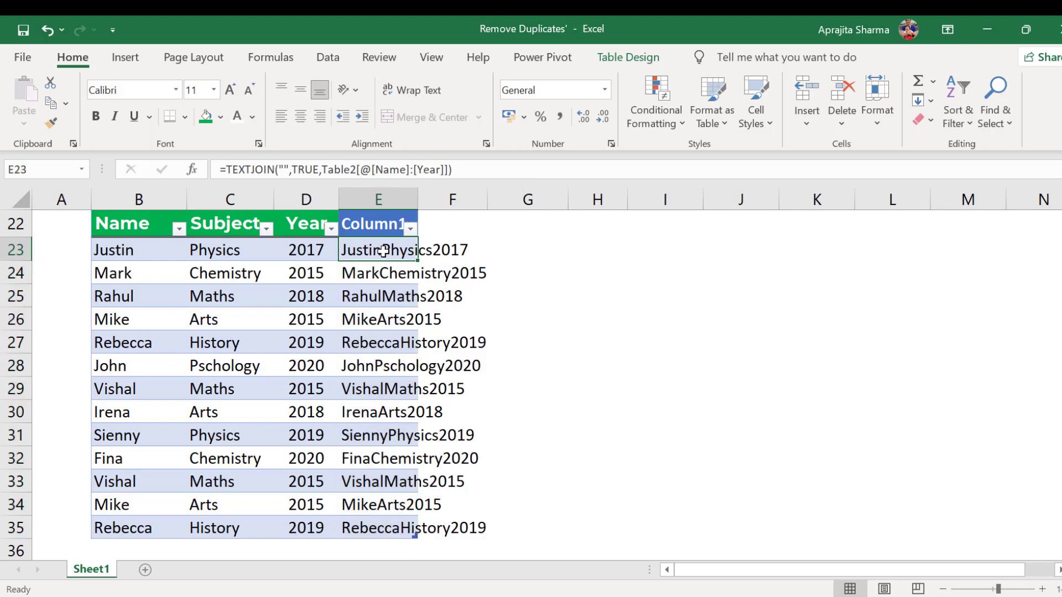
drag(417, 199, 516, 210)
click(547, 250)
text(=co)
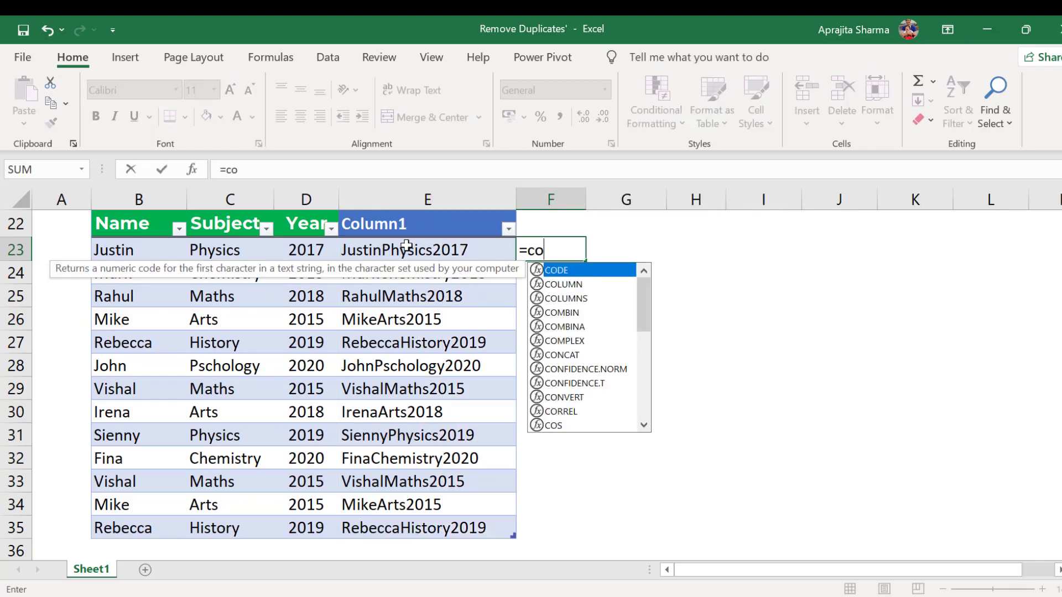
text(untif)
key(Tab)
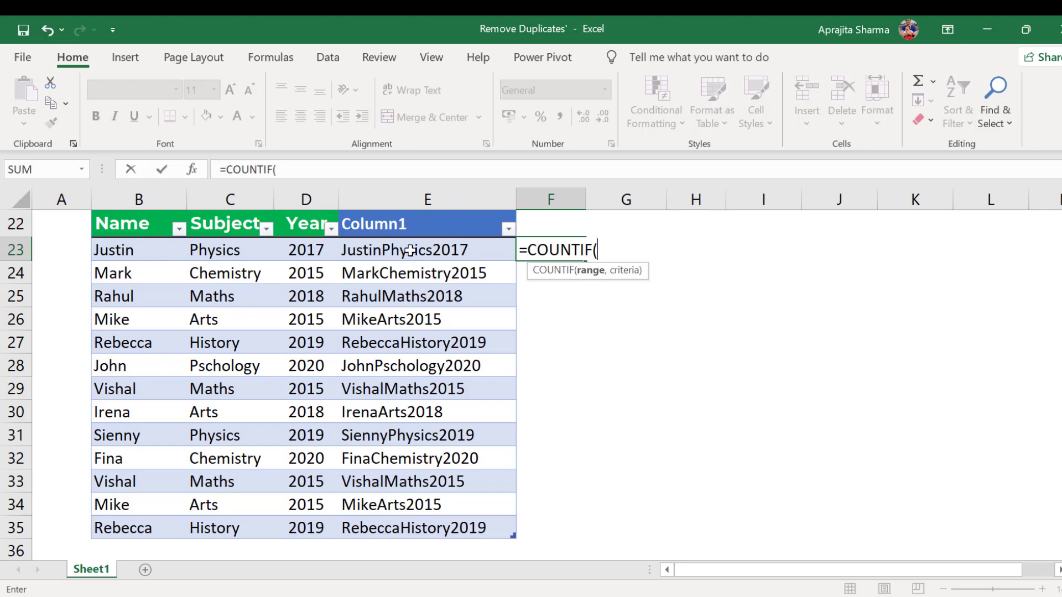
drag(406, 250, 404, 526)
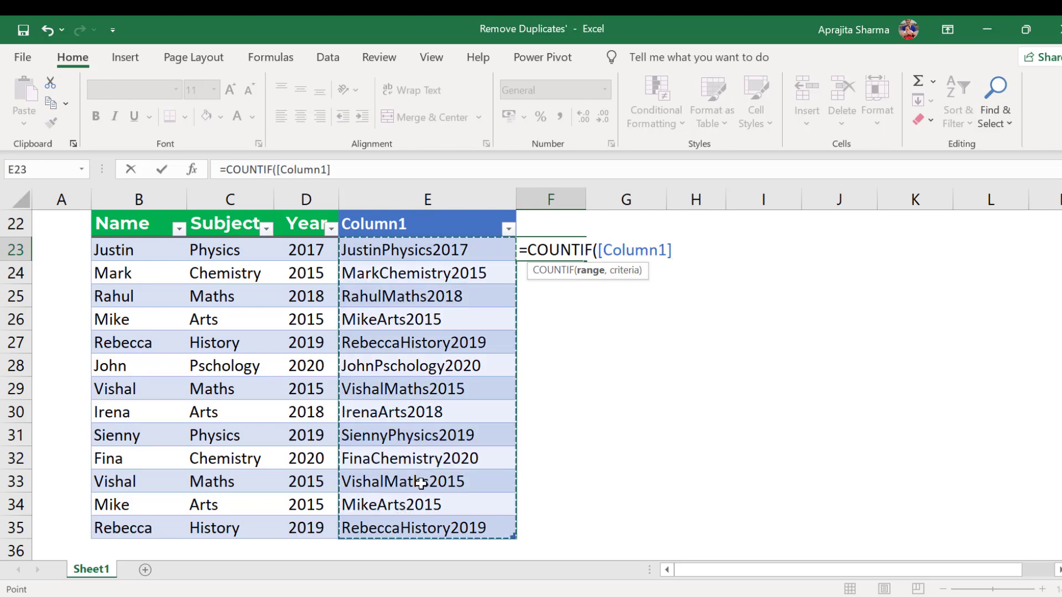
text(,)
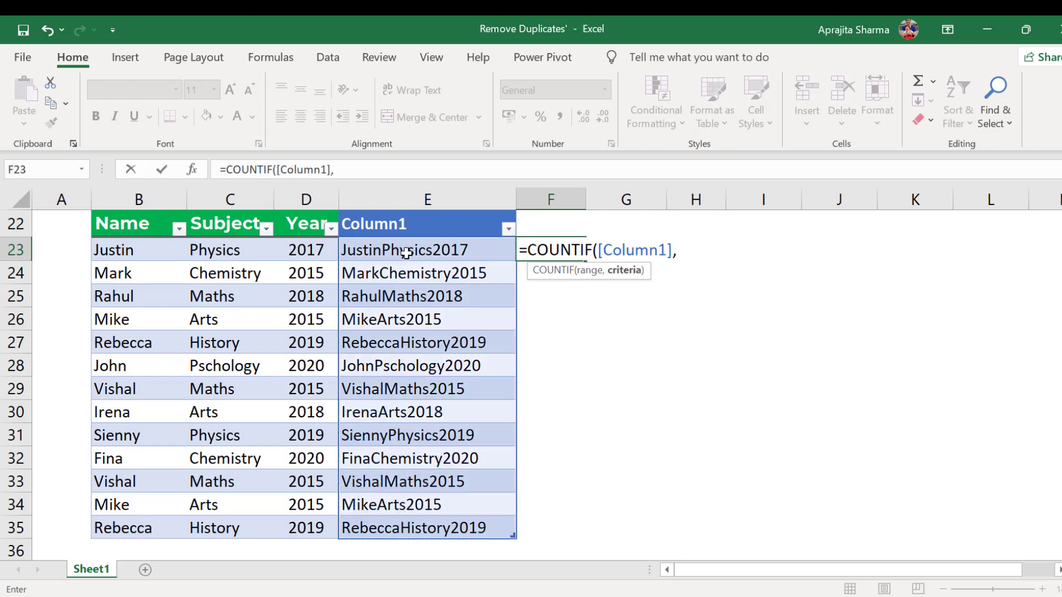
click(406, 253)
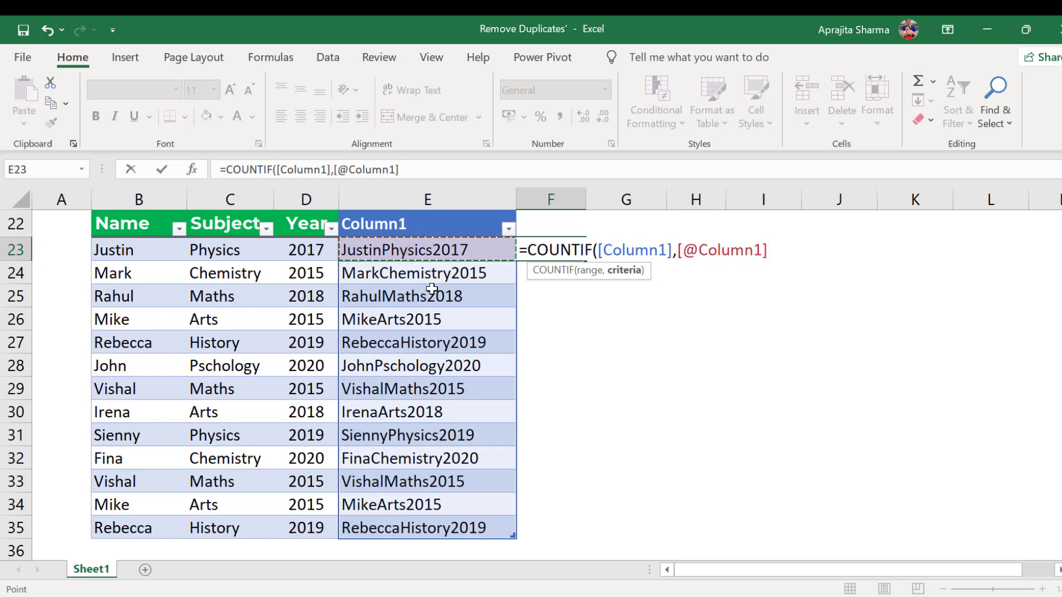
text())
key(Return)
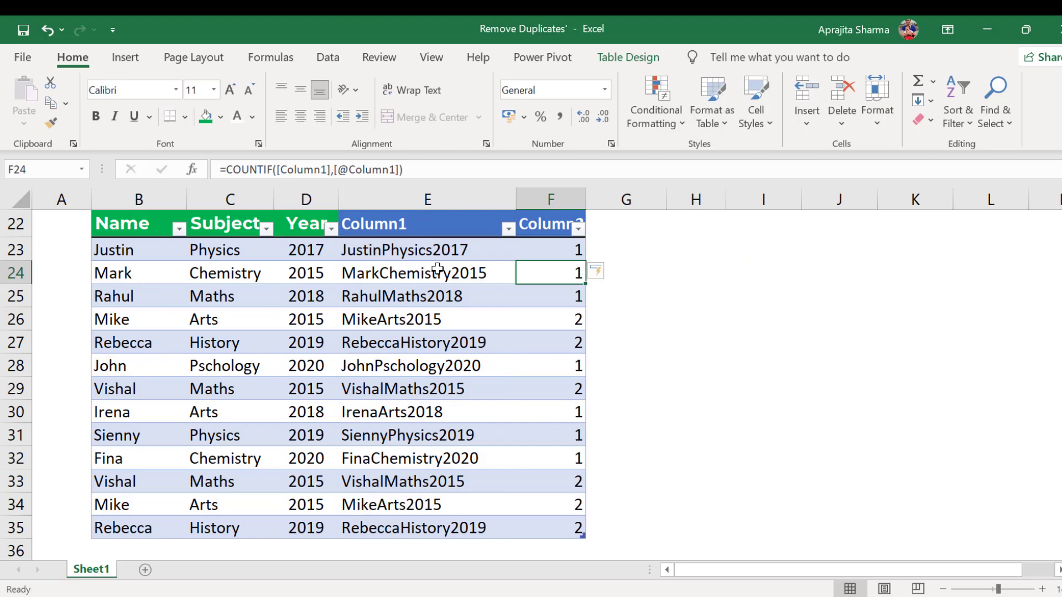
Check the counts, then filter Column2 to show only rows with count 2.
click(559, 359)
click(559, 253)
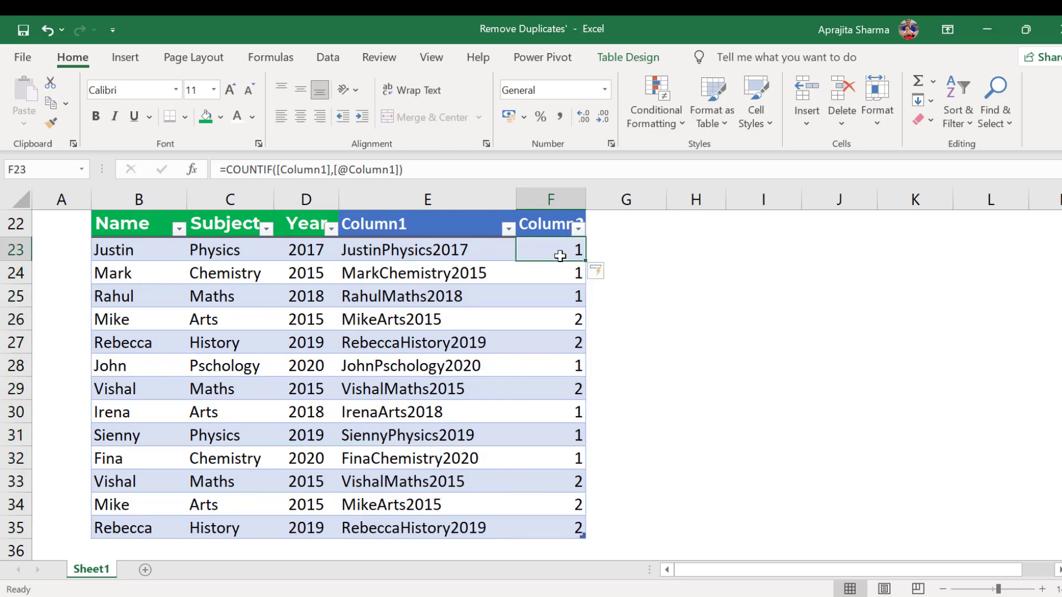
click(428, 254)
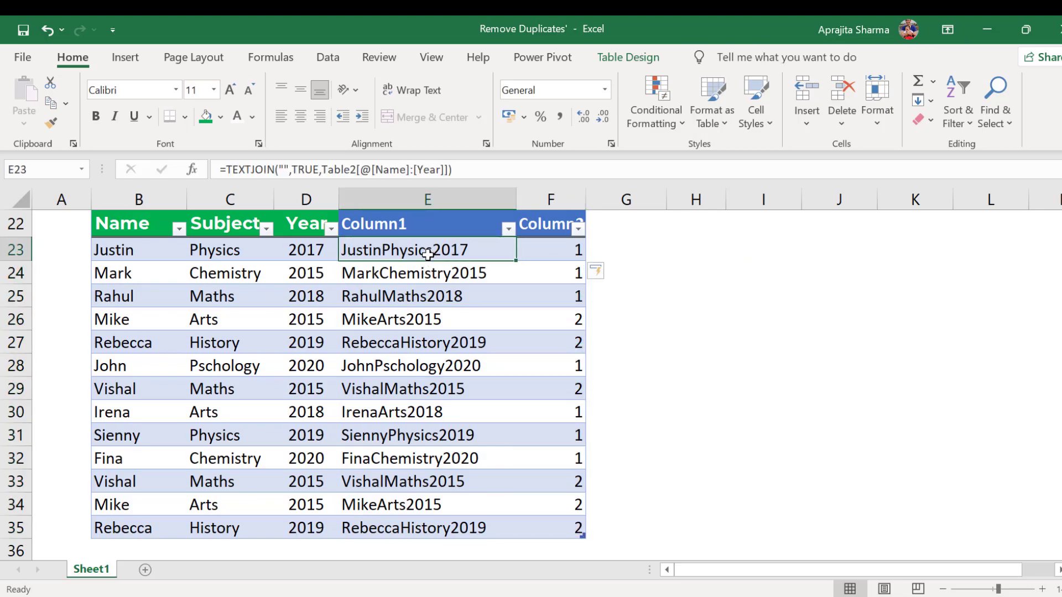
click(564, 320)
click(362, 323)
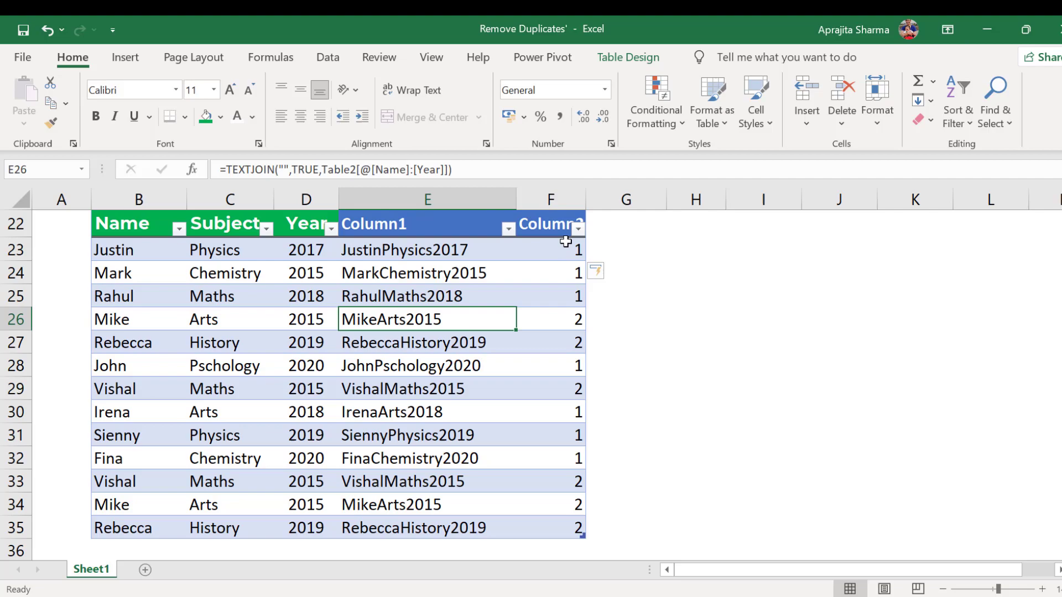
click(578, 229)
click(397, 428)
click(465, 572)
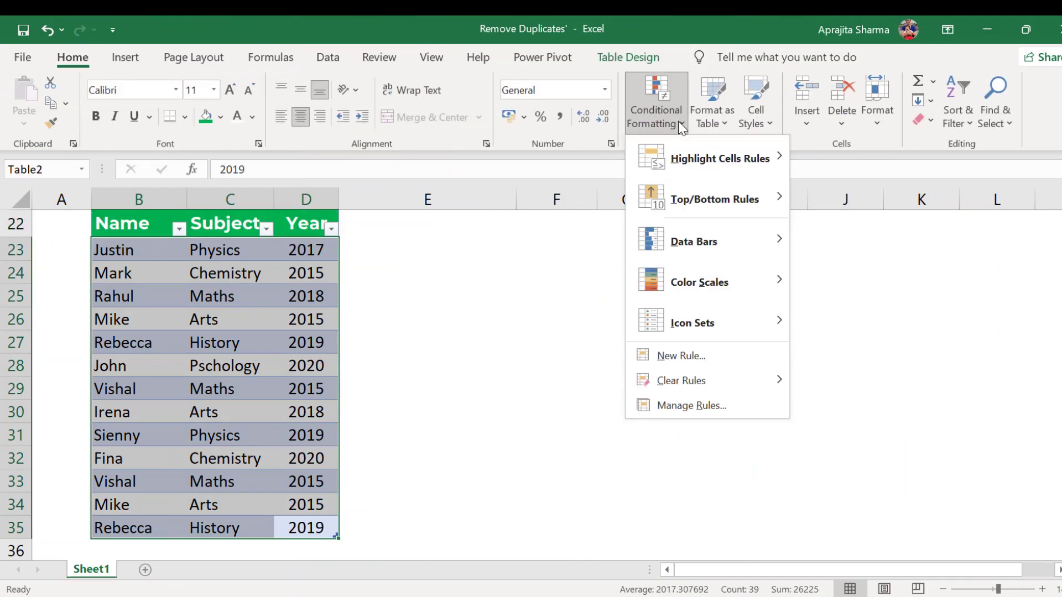
mouse_move(719, 158)
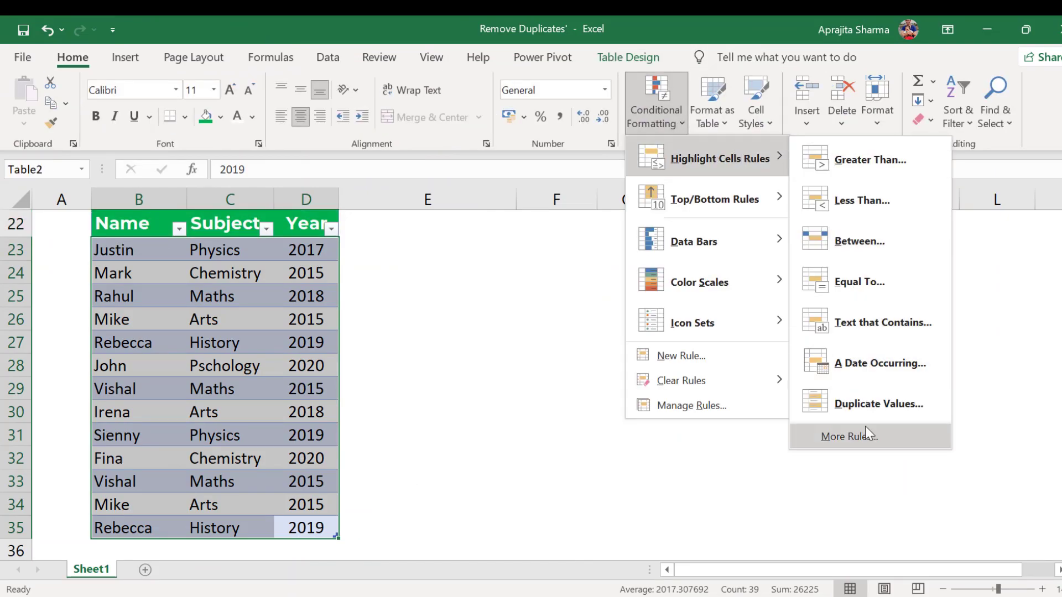
Apply Duplicate Values highlighting to the student table.
click(878, 407)
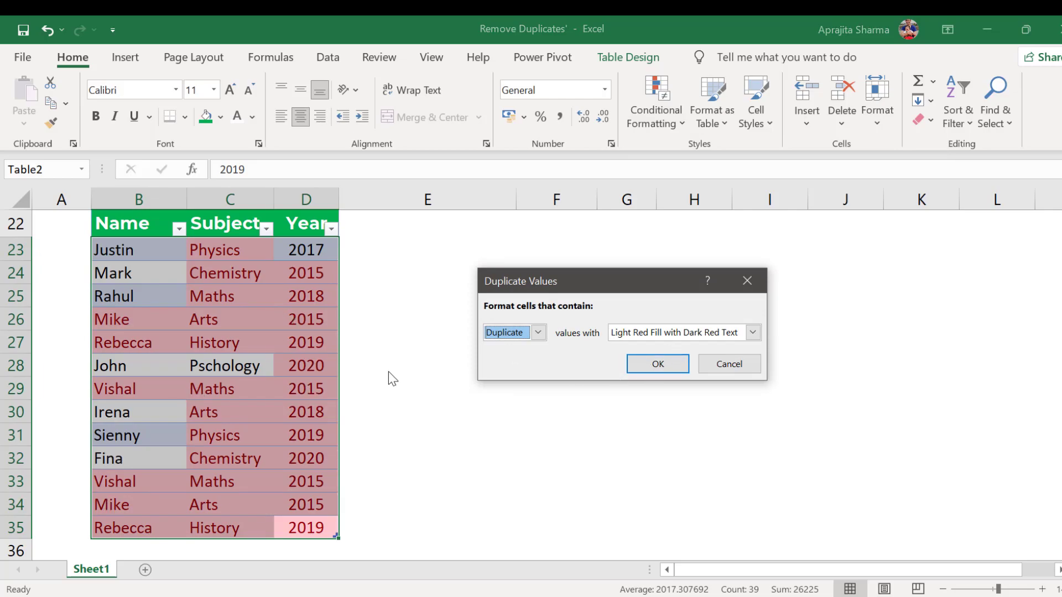
click(650, 365)
click(230, 319)
Inspect the highlighted duplicates by selecting the Subject cells and Justin's row.
click(239, 253)
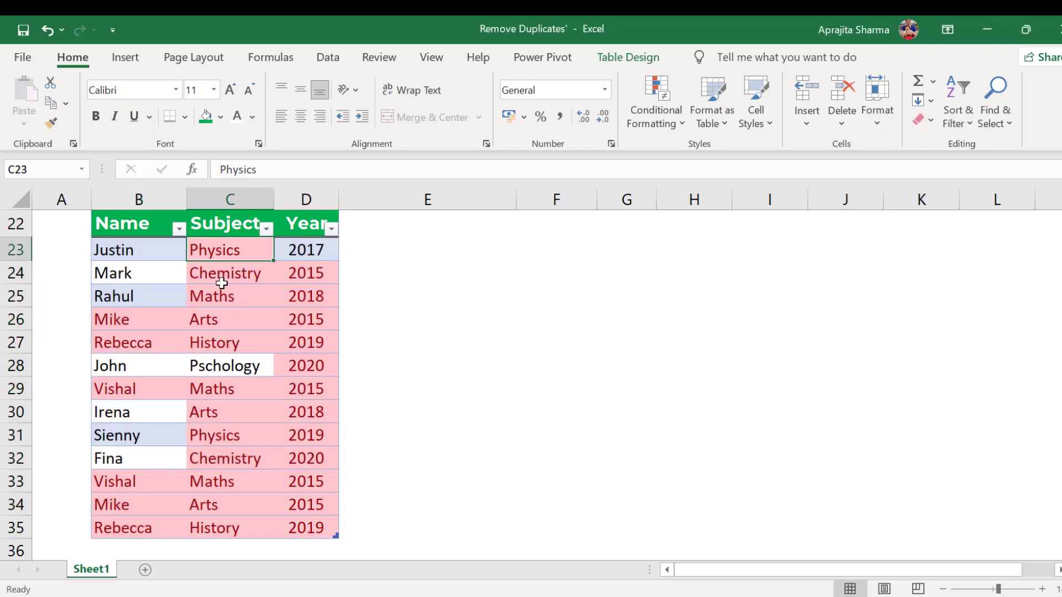
drag(218, 250, 221, 436)
click(222, 436)
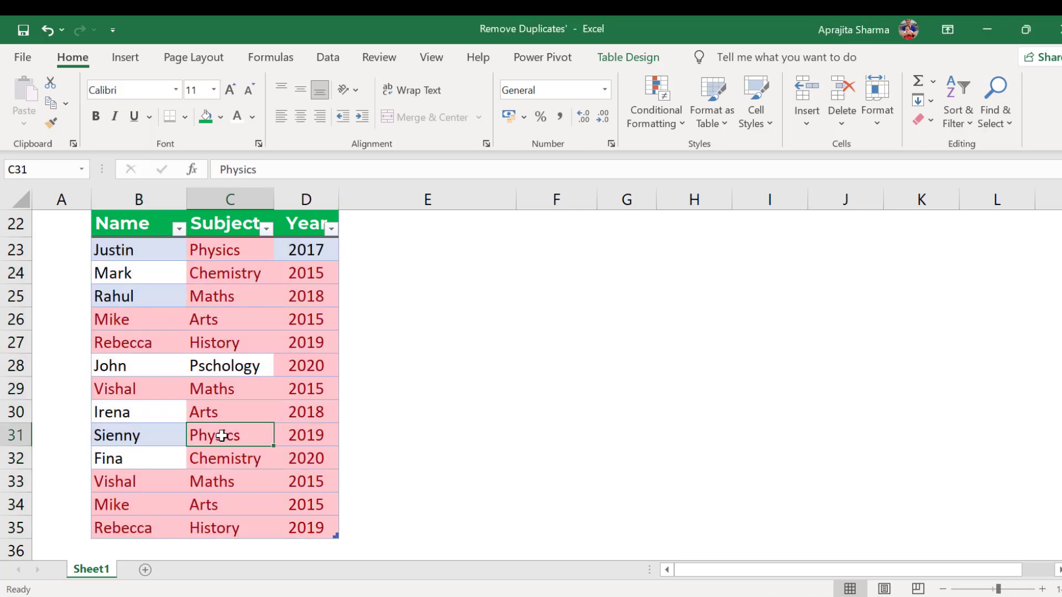
drag(210, 250, 213, 529)
key(ctrl+End)
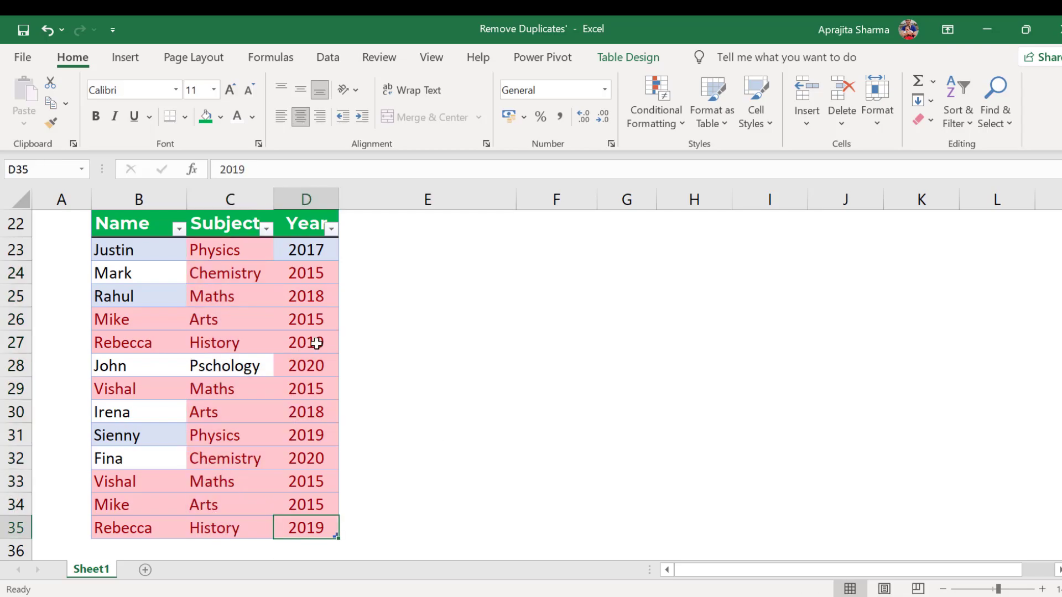
click(420, 323)
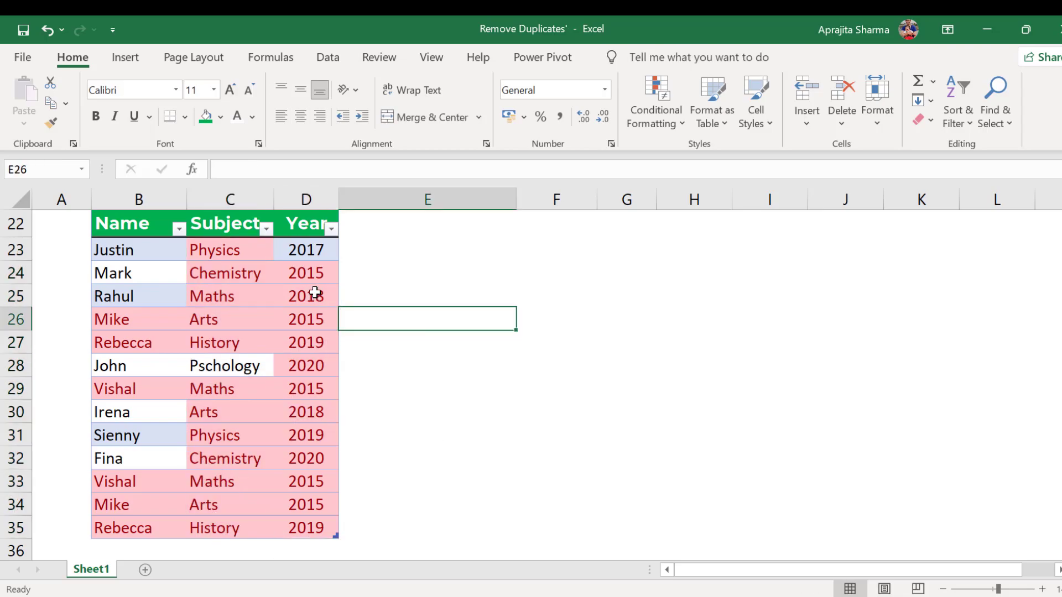
mouse_move(156, 260)
mouse_down()
mouse_move(297, 248)
mouse_move(311, 275)
mouse_up()
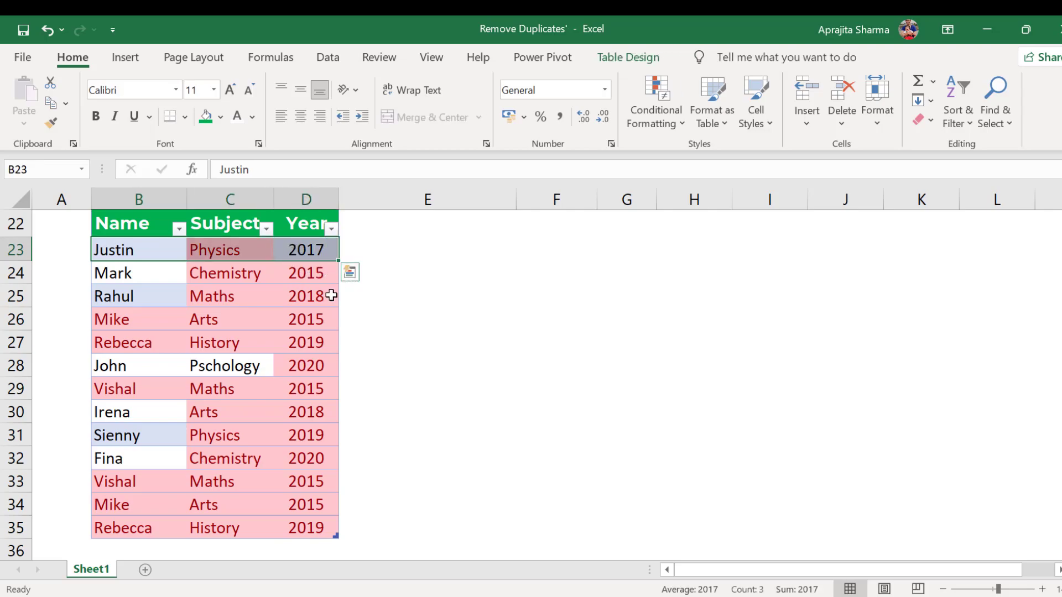
click(170, 288)
Undo the highlighting and enter =TEXTJOIN("",TRUE,Table2[@[Name]:[Year]]) in E23 to fill Column1.
key(ctrl+z)
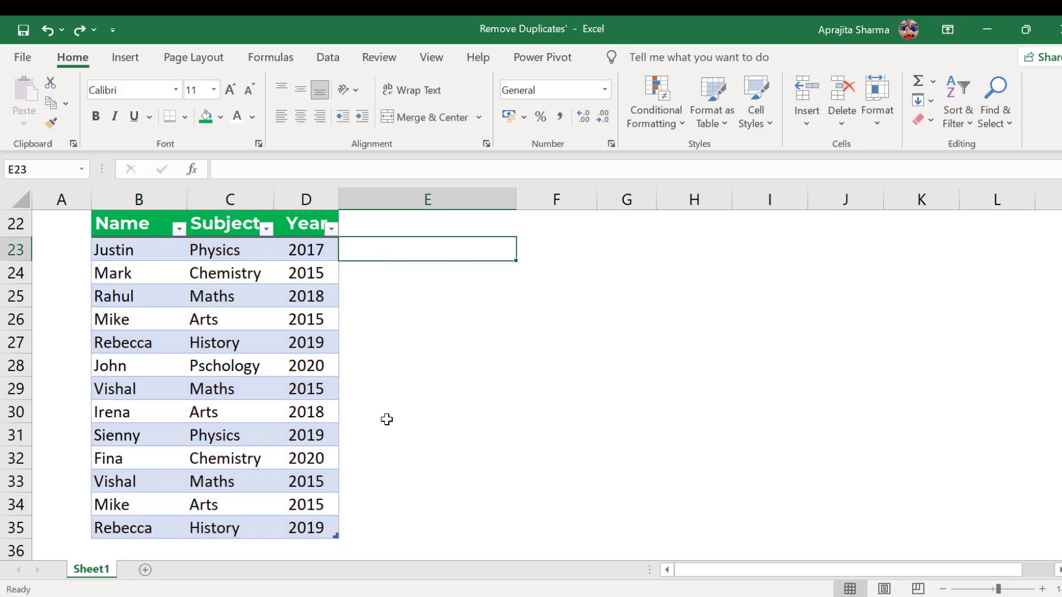
text(=text)
key(Down)
key(Tab)
text("",)
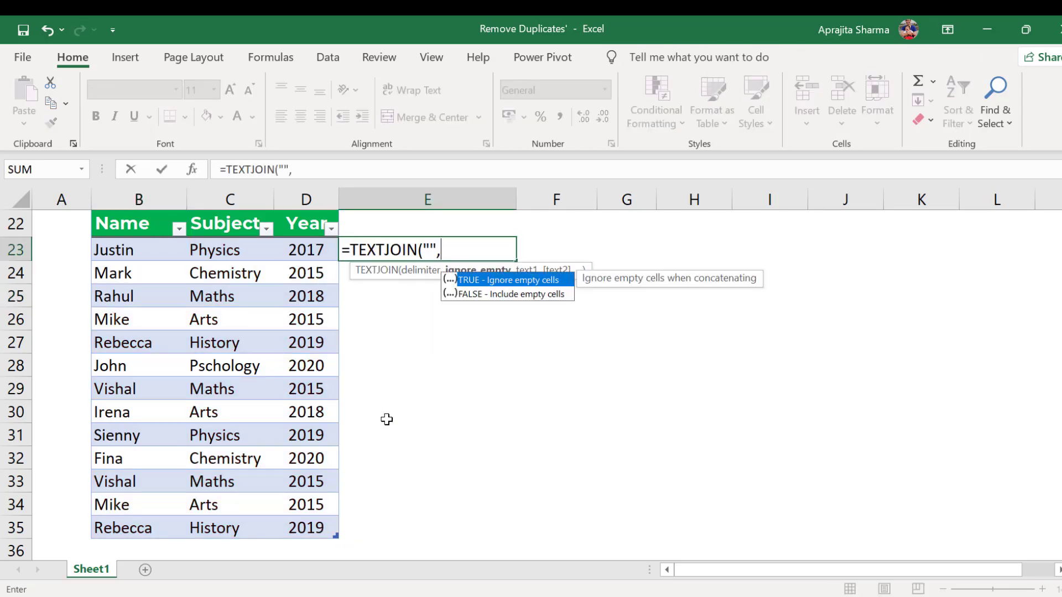
text(true,)
drag(108, 250, 291, 244)
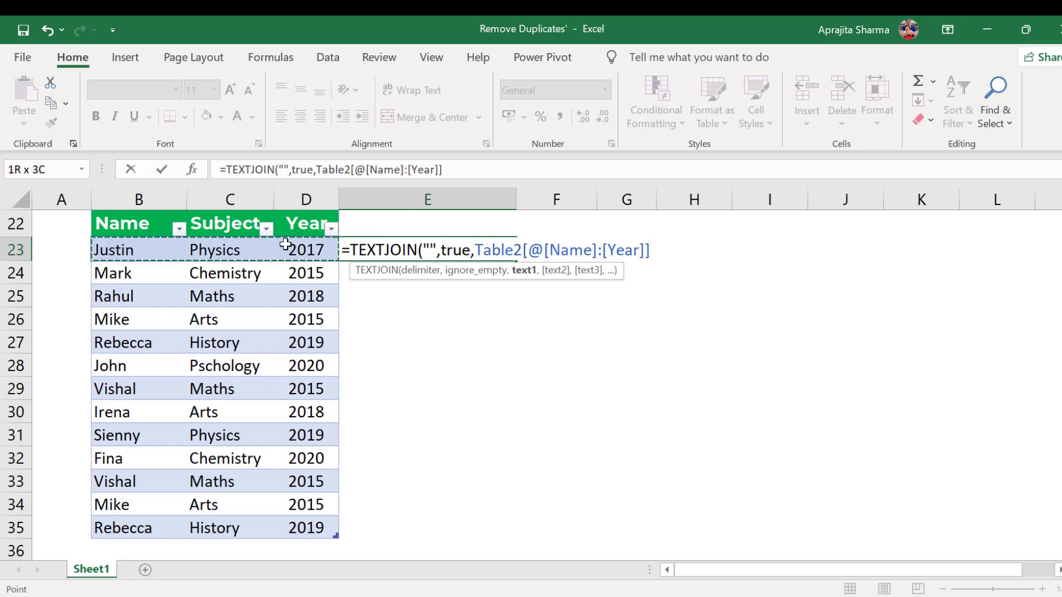
key(Return)
Highlight duplicate values in E23:E35 with Light Red Fill and Dark Red Text.
drag(423, 249, 419, 524)
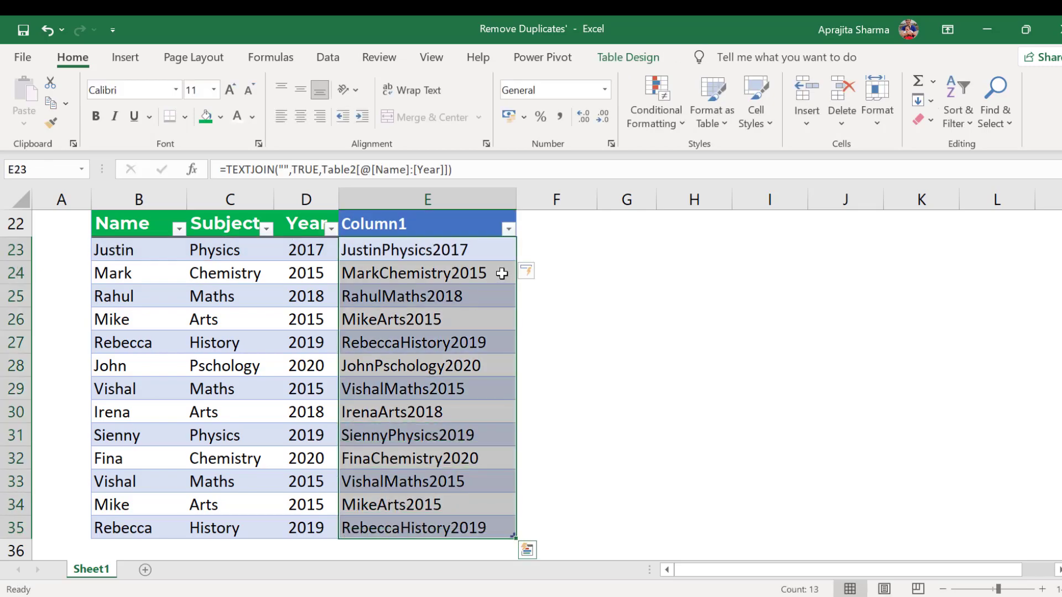
drag(457, 249, 445, 526)
click(668, 115)
mouse_move(712, 159)
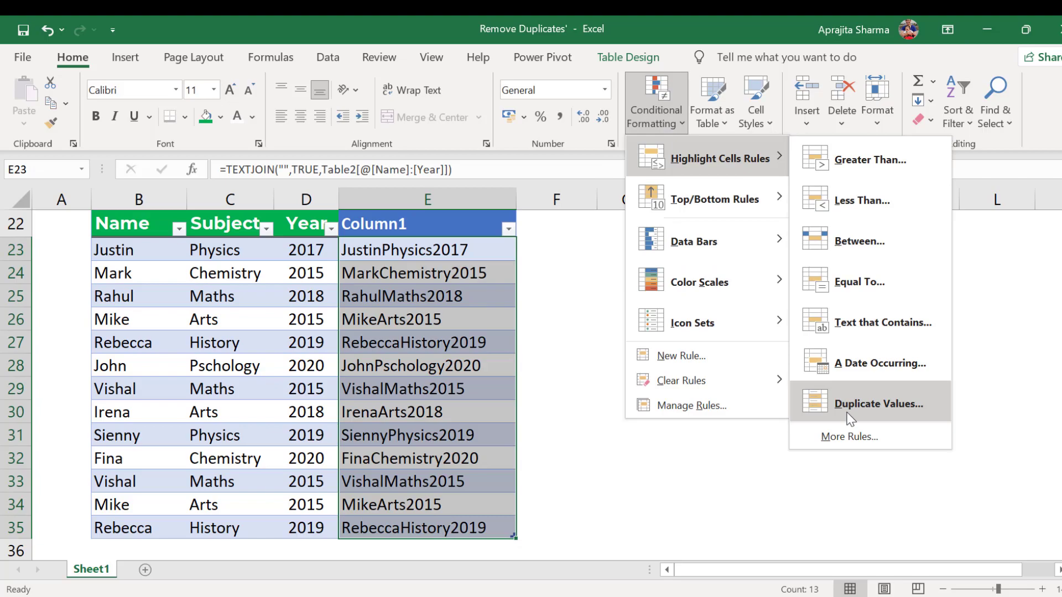
click(844, 412)
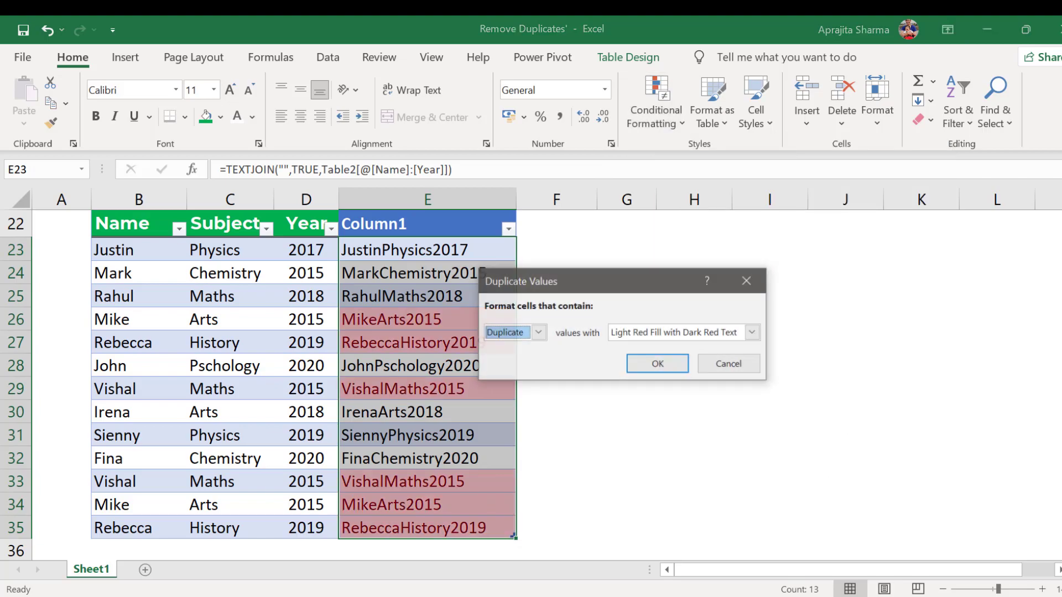
click(753, 333)
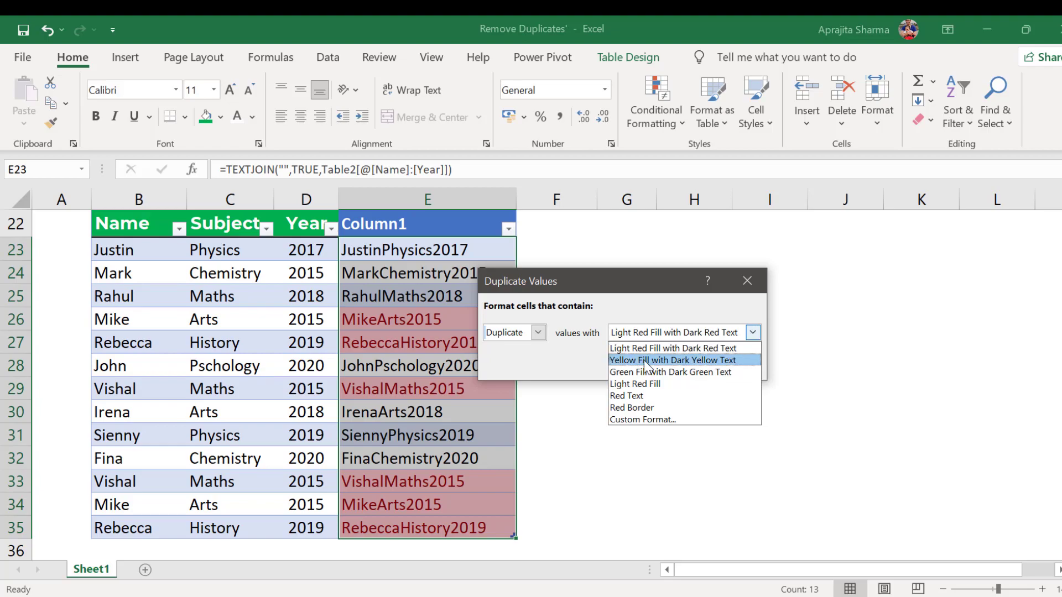
click(646, 420)
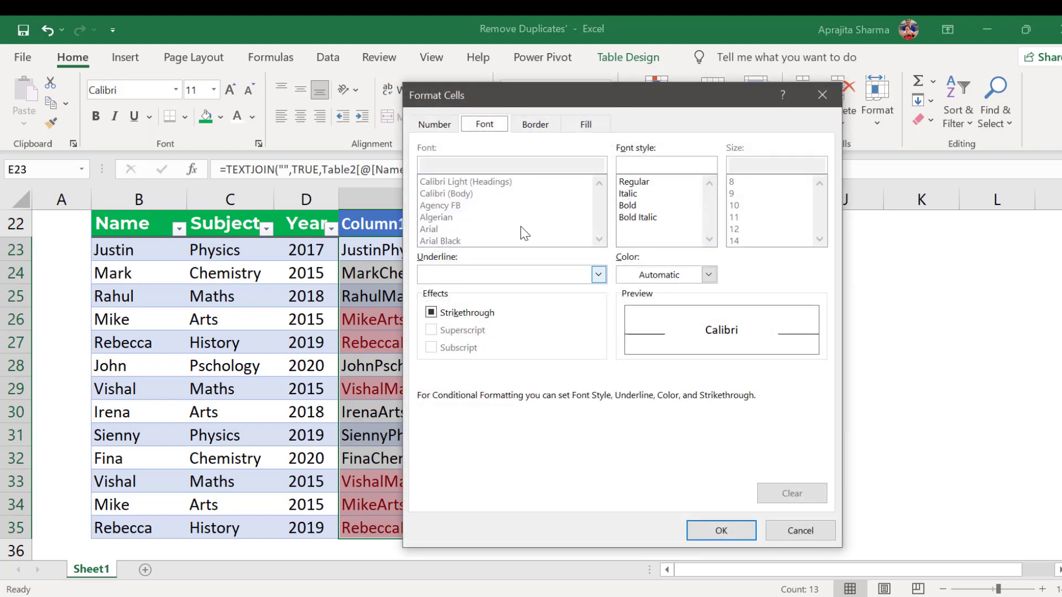
click(582, 129)
click(545, 126)
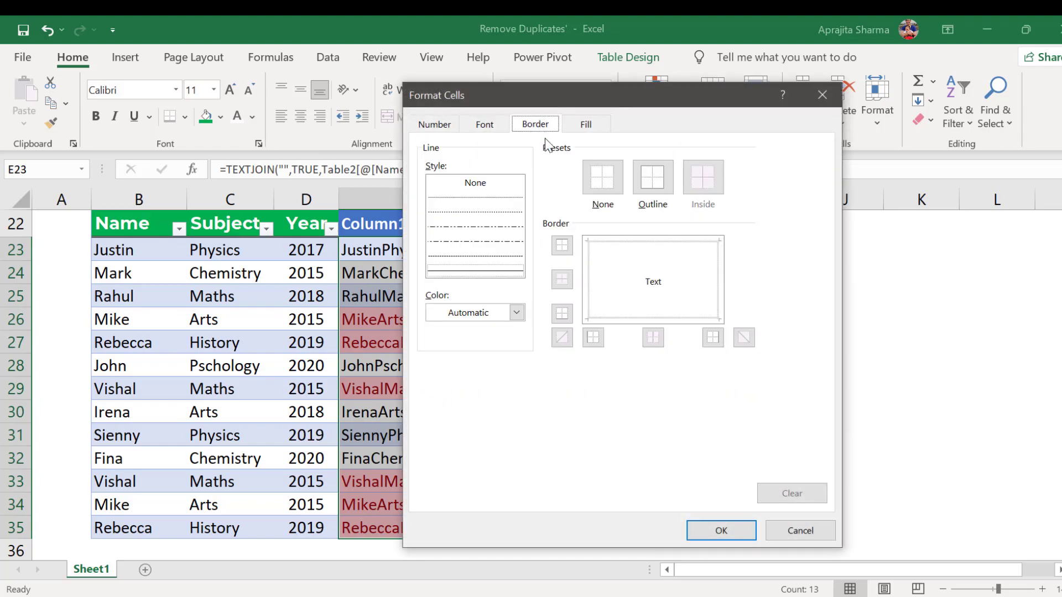
click(792, 532)
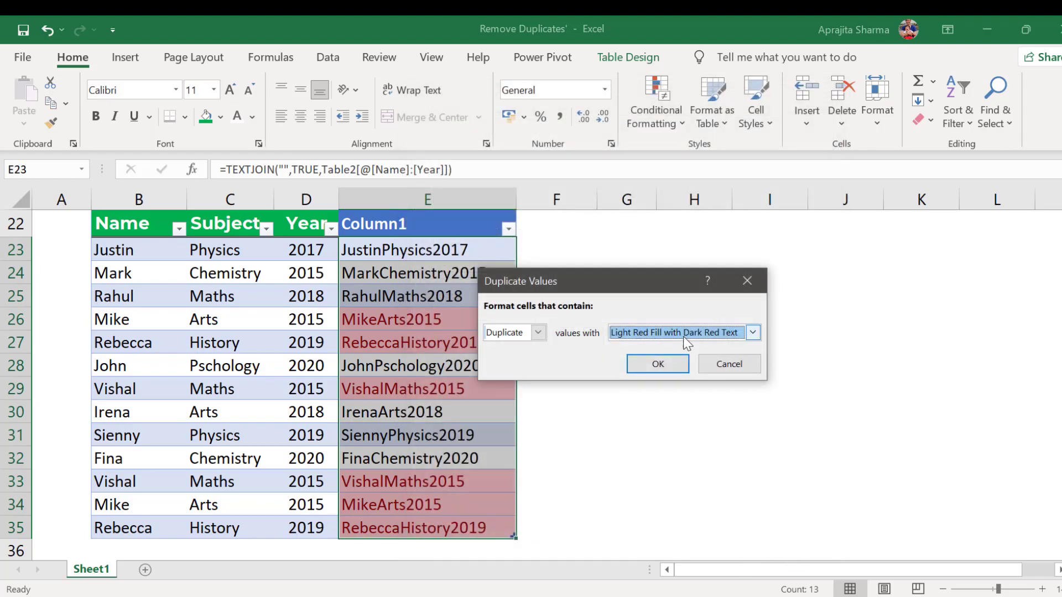
click(658, 364)
Point out the highlighted repeats: MikeArts2015, RebeccaHistory2019 and VishalMaths2015.
click(403, 320)
click(404, 340)
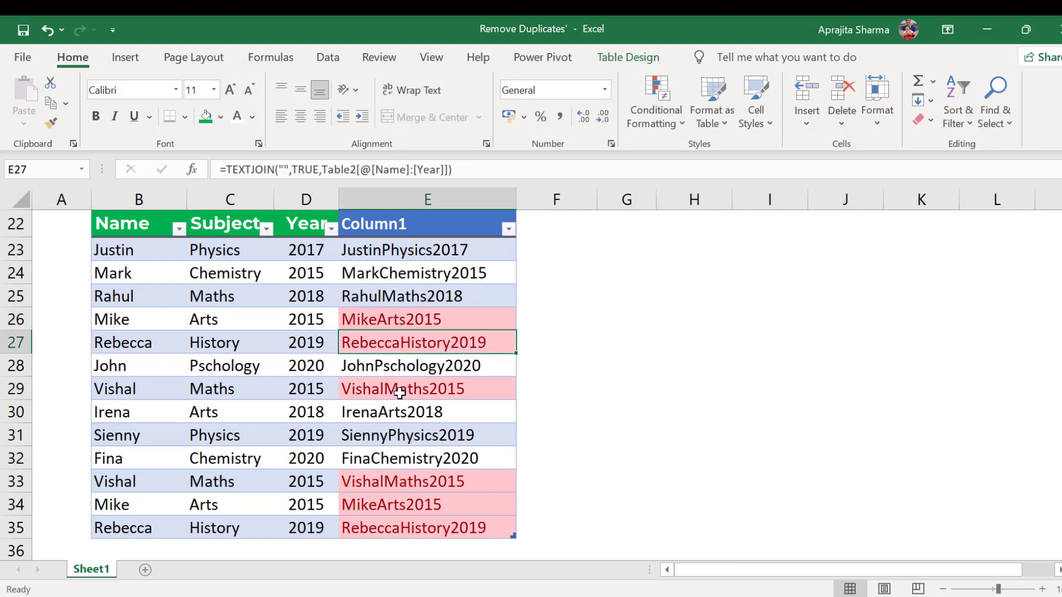
click(399, 392)
click(400, 482)
click(403, 502)
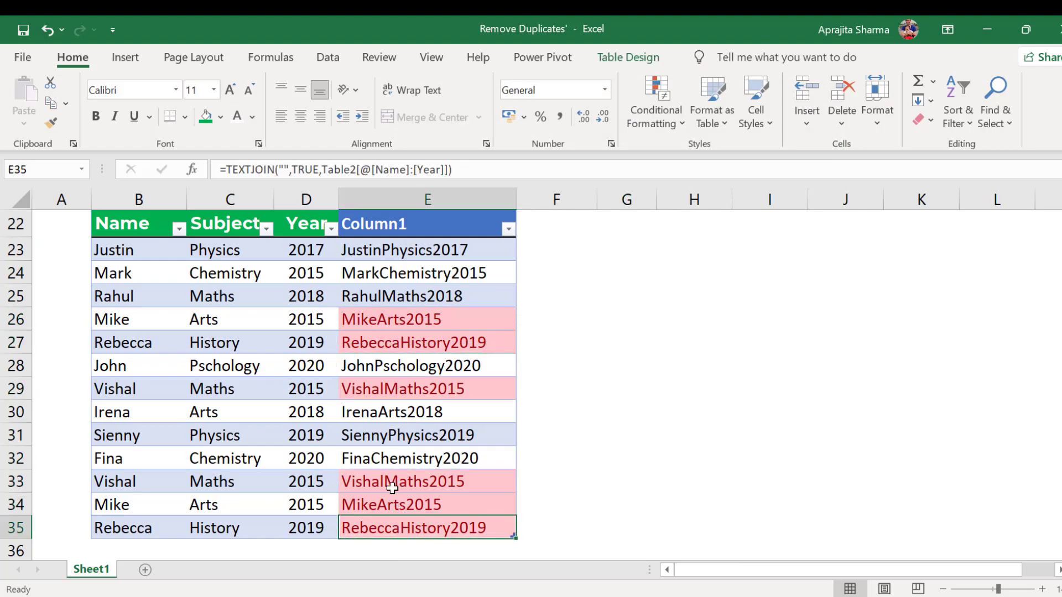
click(396, 520)
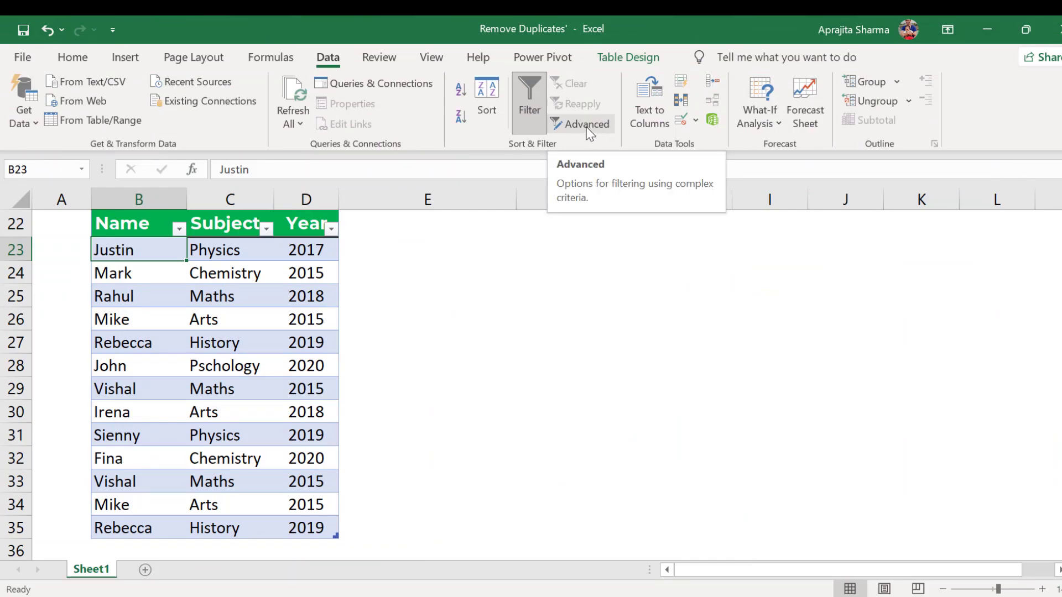
Run Advanced Filter in place on B22:D35 with 'Unique records only' ticked.
click(588, 124)
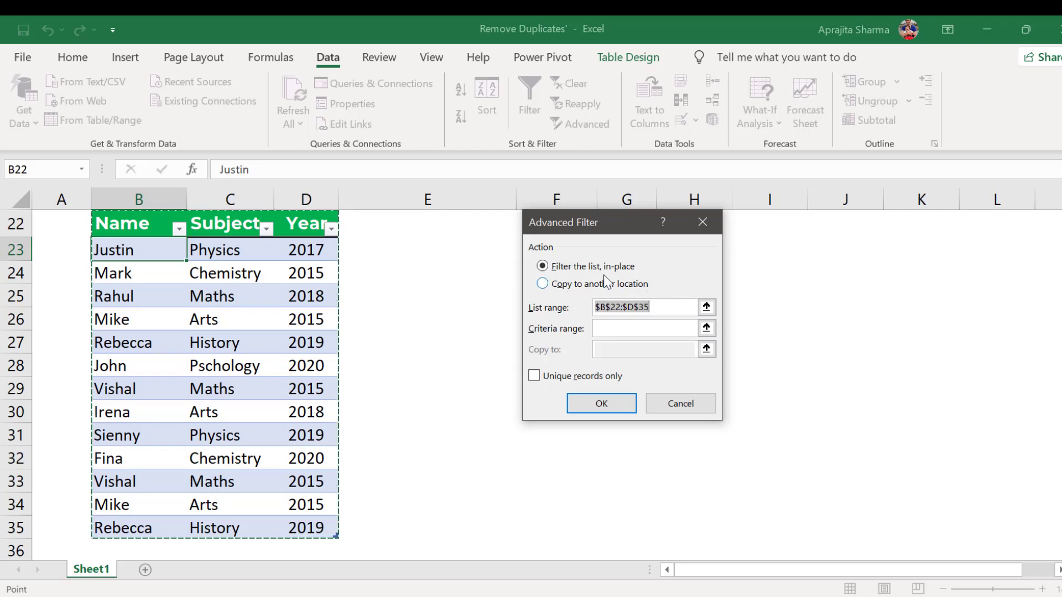
click(578, 269)
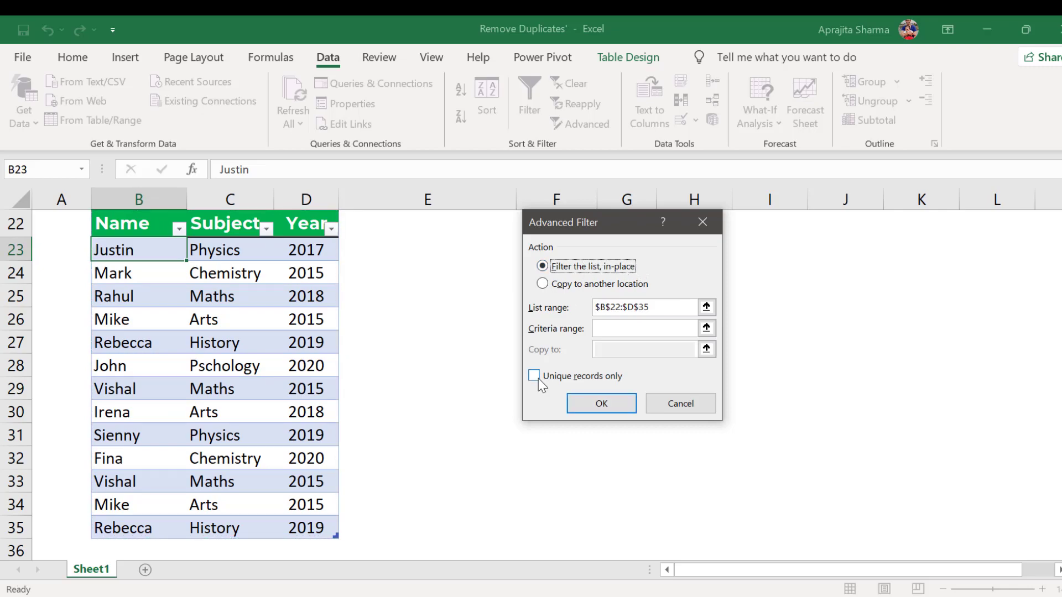
click(645, 307)
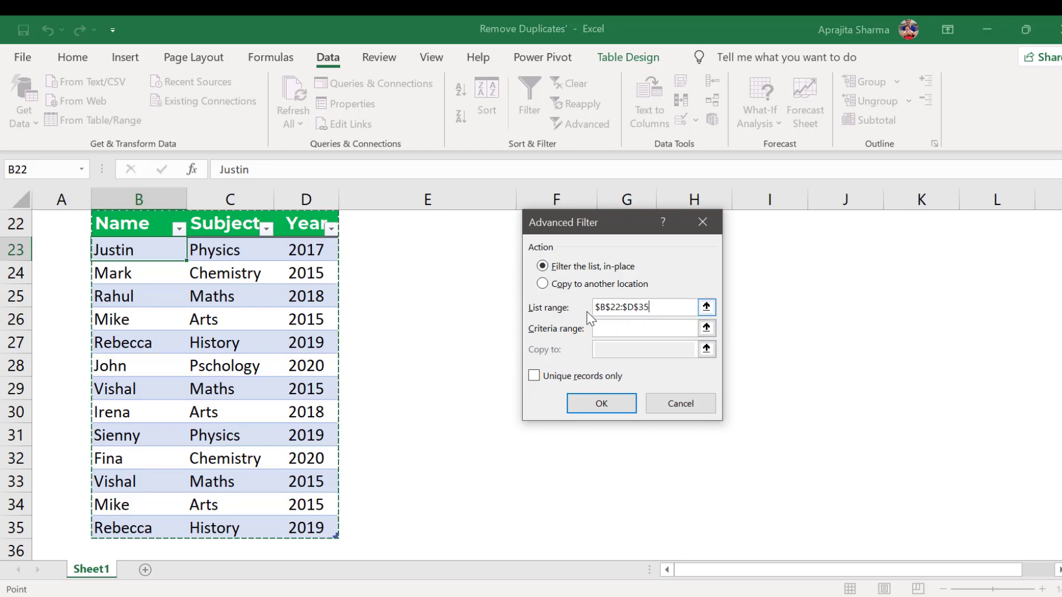
key(Tab)
key(Tab)
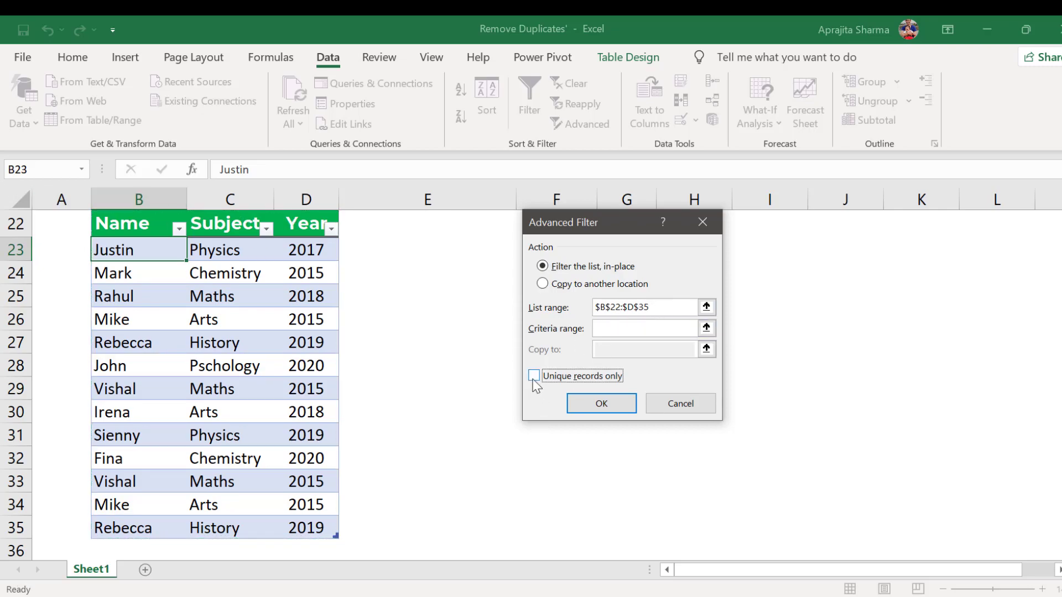
click(611, 406)
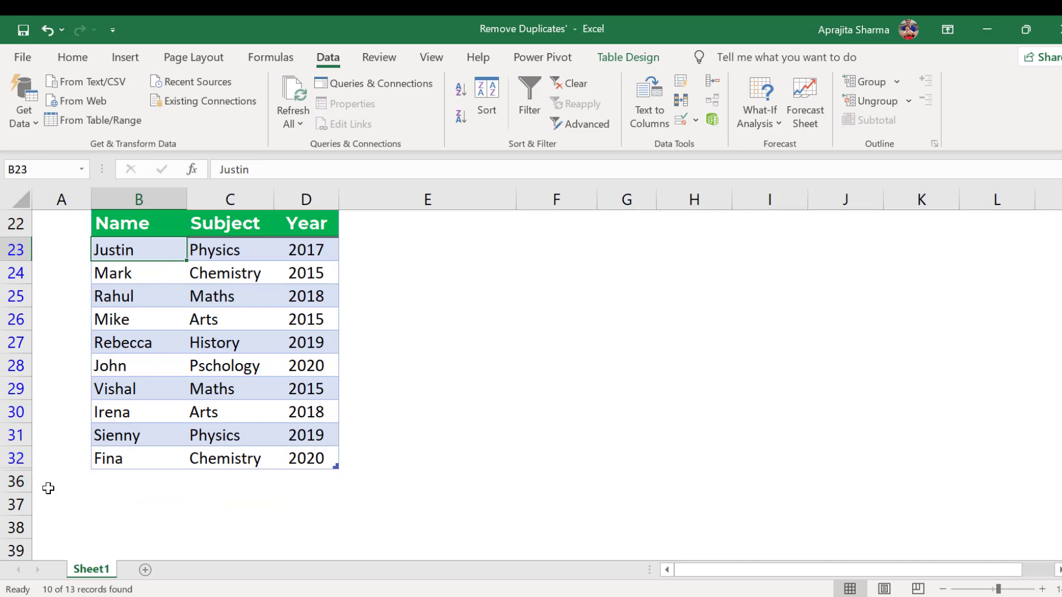
Copy the 10 visible unique rows and paste them at F22.
drag(102, 254, 107, 453)
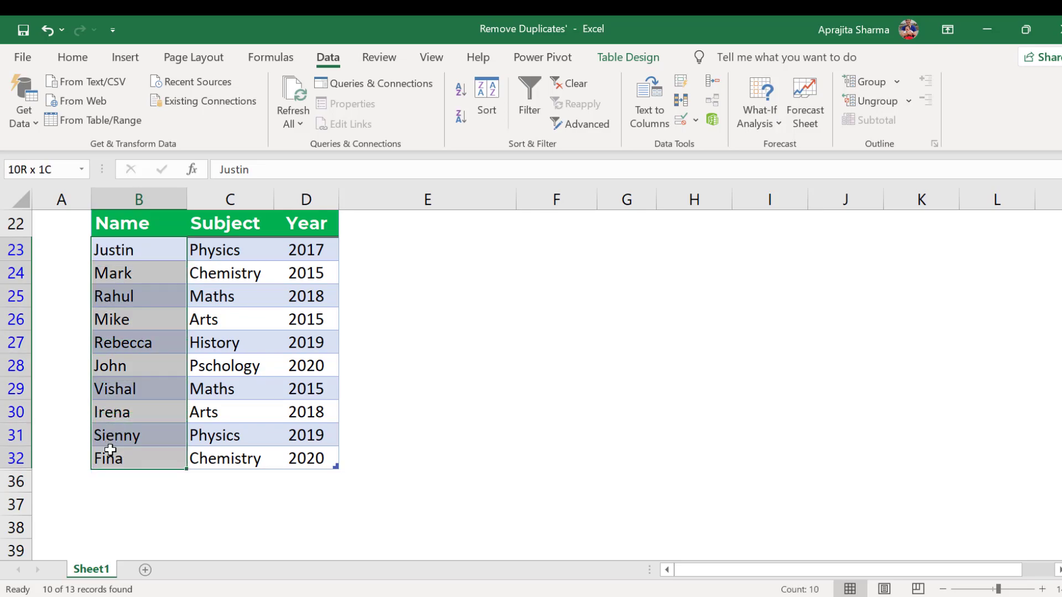
drag(160, 314, 133, 226)
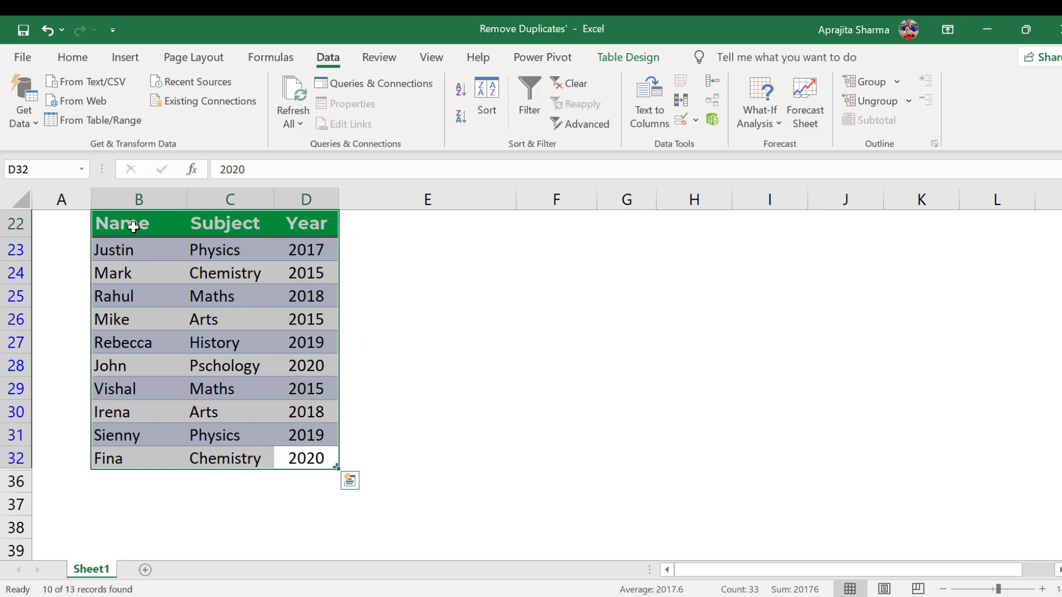
key(ctrl+c)
click(575, 226)
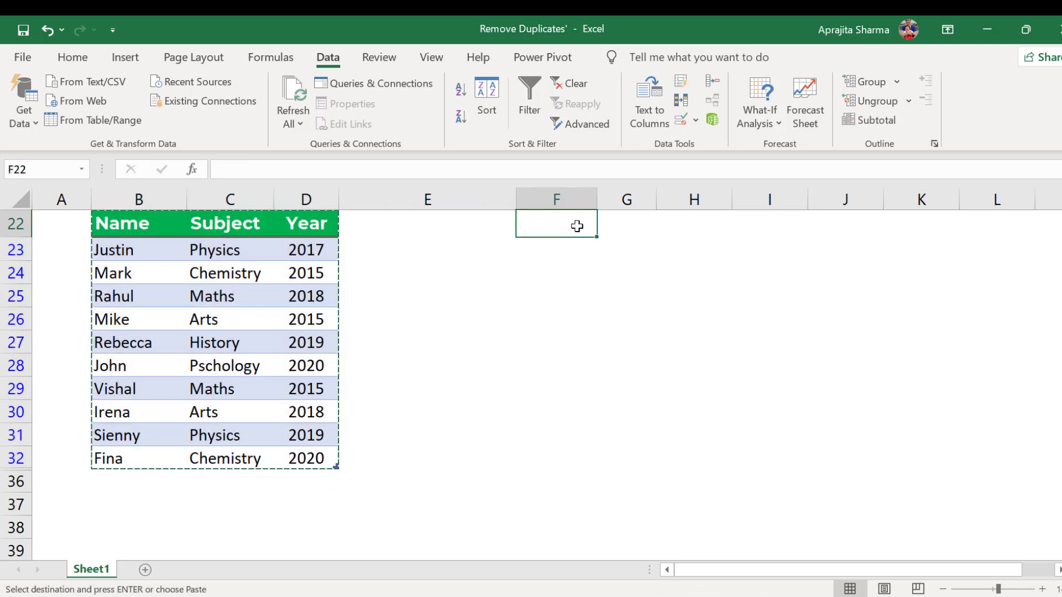
key(ctrl+v)
Turn off filtering so the original table shows all 13 rows again.
click(609, 347)
key(ctrl+shift+l)
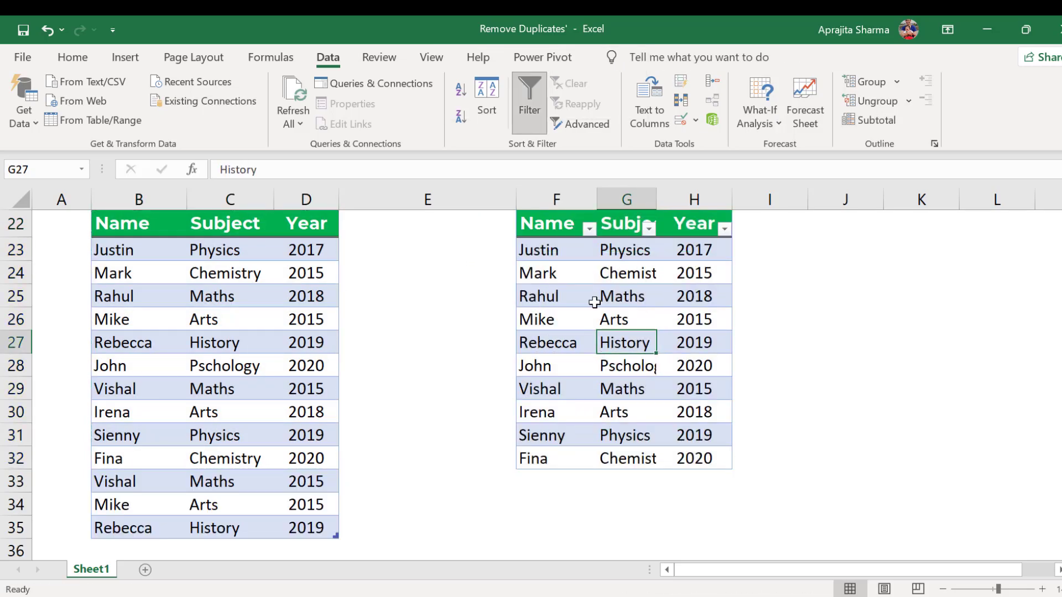
click(595, 302)
click(564, 221)
key(ctrl+shift+l)
click(603, 285)
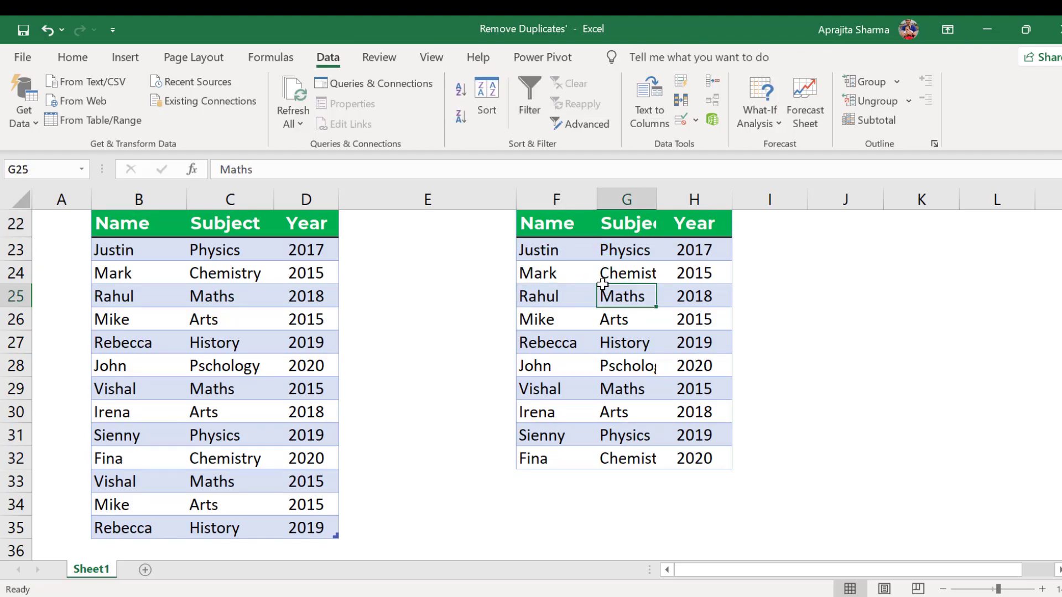
Autofit columns G and H of the copied table at F22.
drag(573, 235, 736, 475)
double_click(676, 199)
click(661, 285)
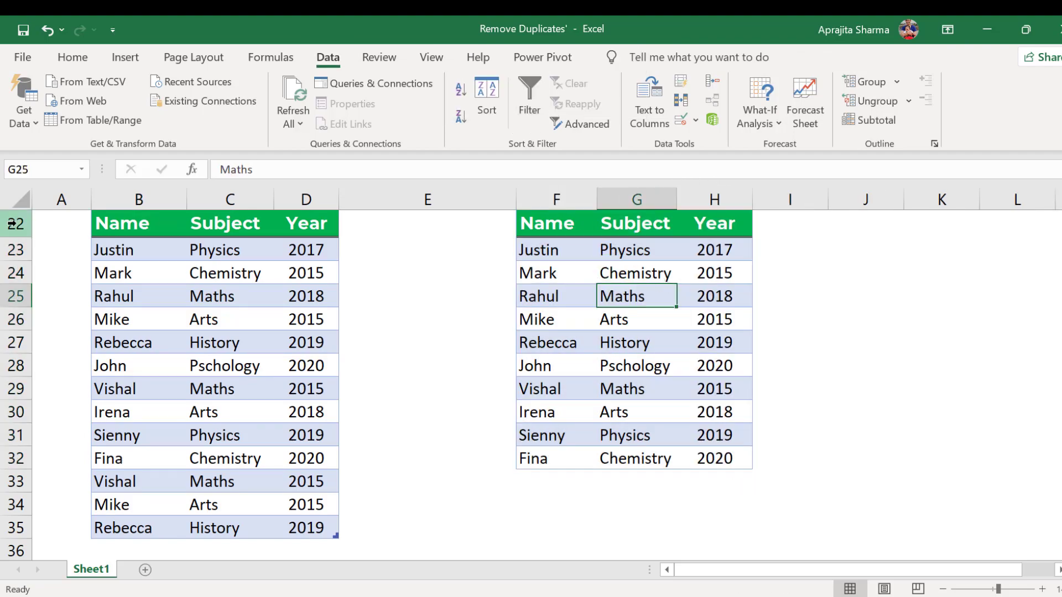
drag(553, 221, 716, 458)
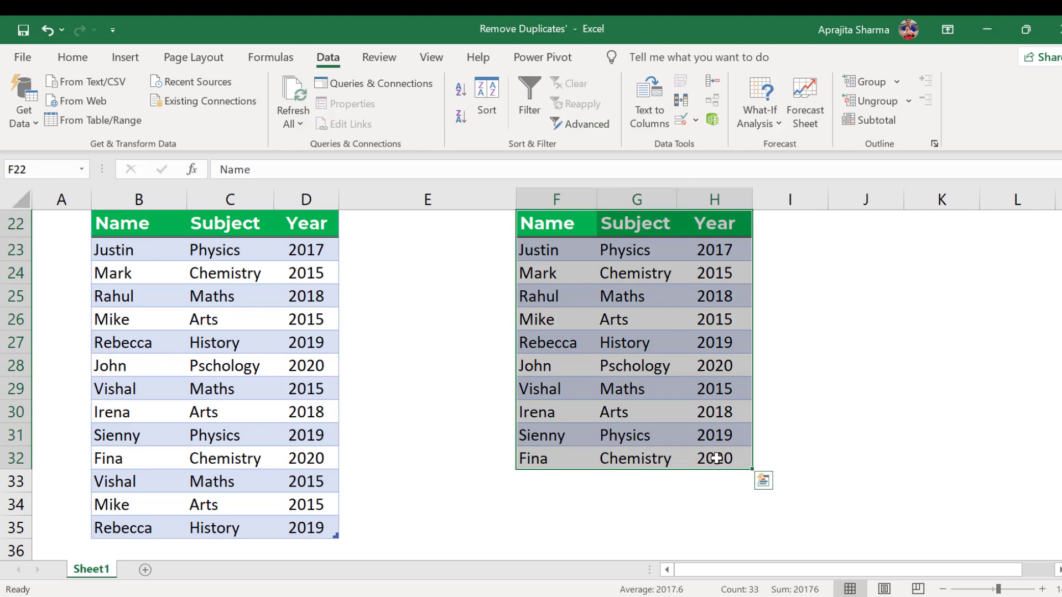
Delete the F22 copy and set Advanced Filter to 'Copy to another location' for the table.
key(Delete)
click(138, 222)
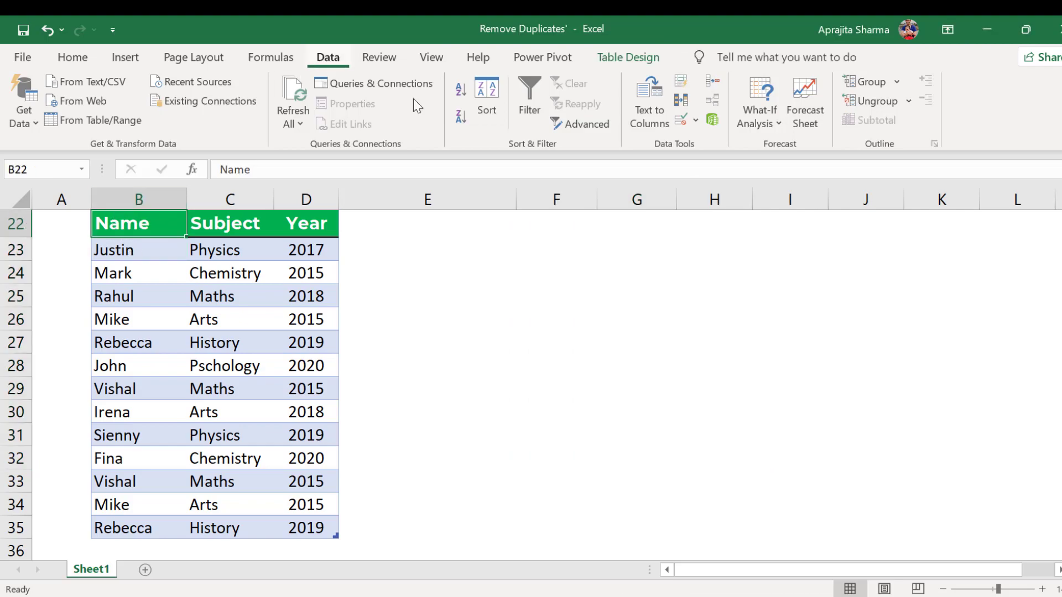
click(595, 123)
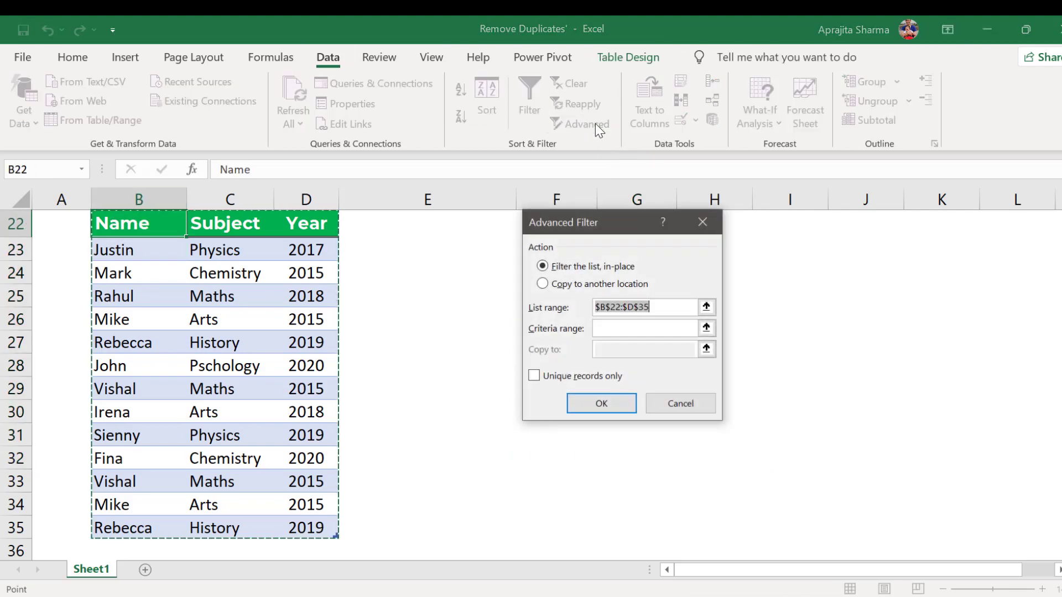
click(584, 284)
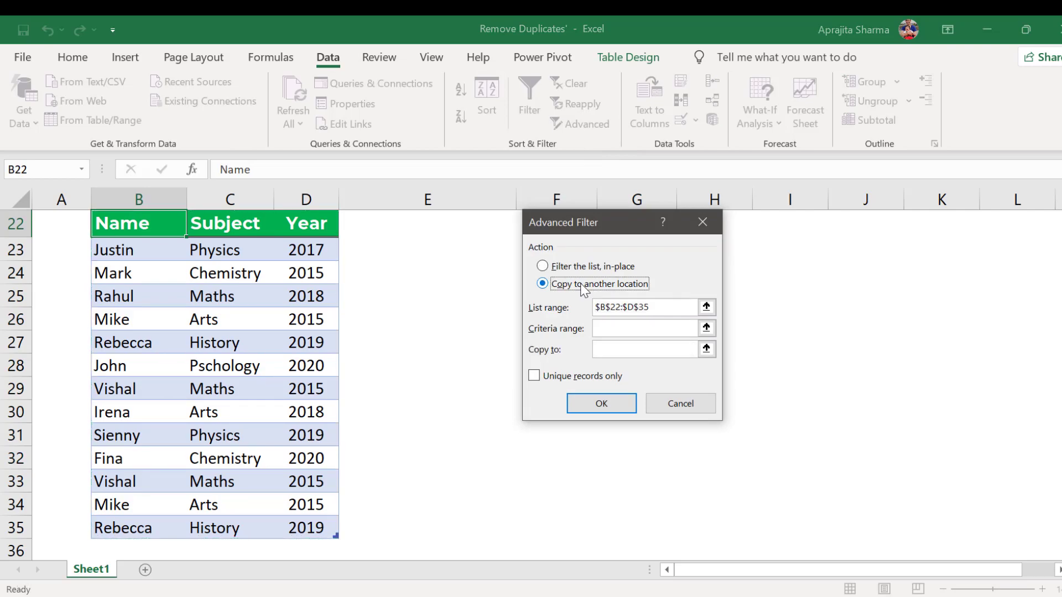
click(670, 310)
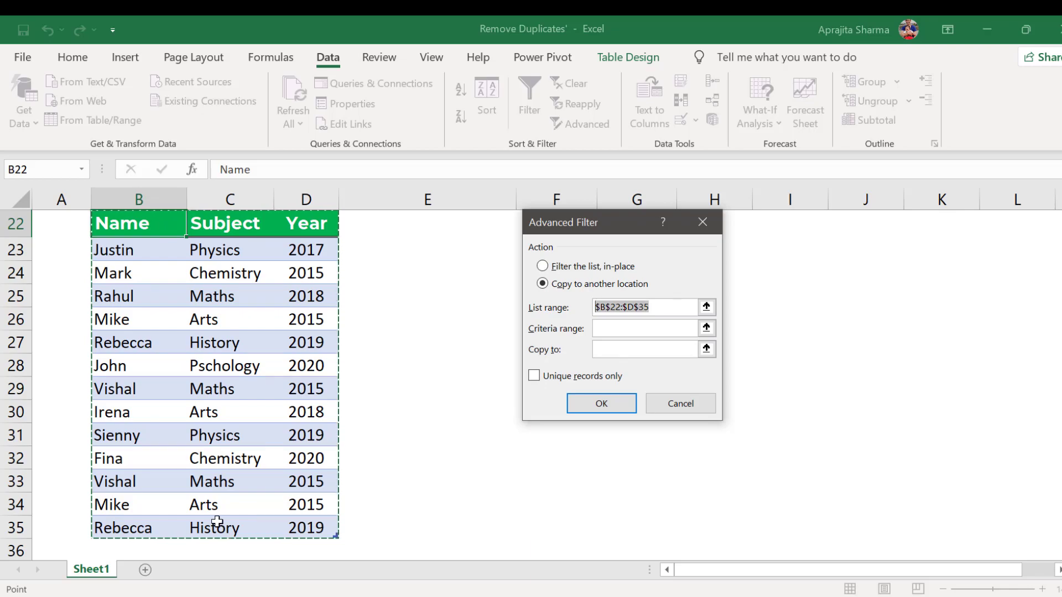
Extract unique records only to F22 and select the copied rows.
click(618, 349)
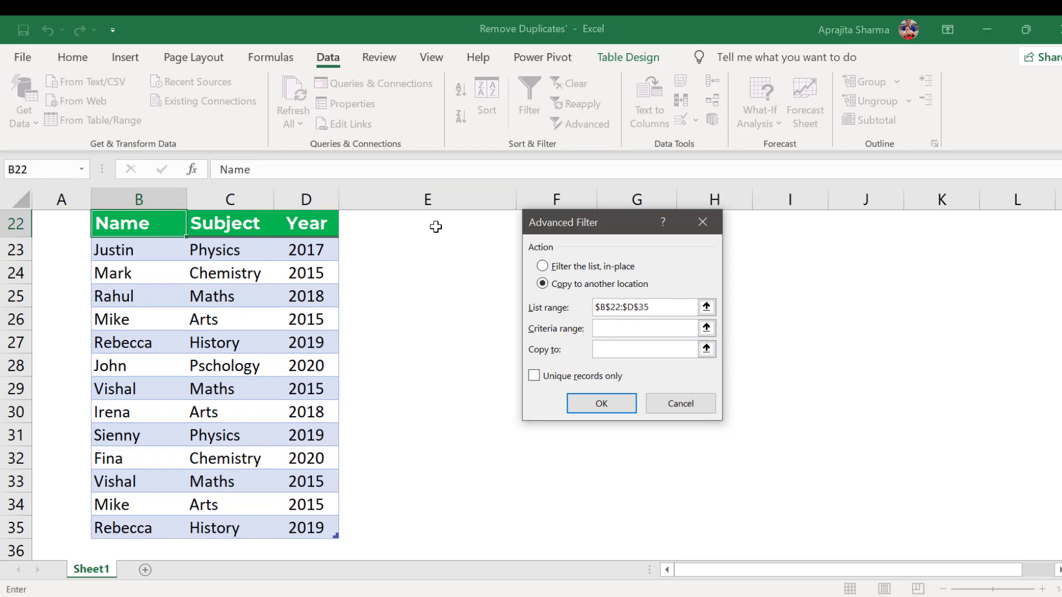
click(546, 227)
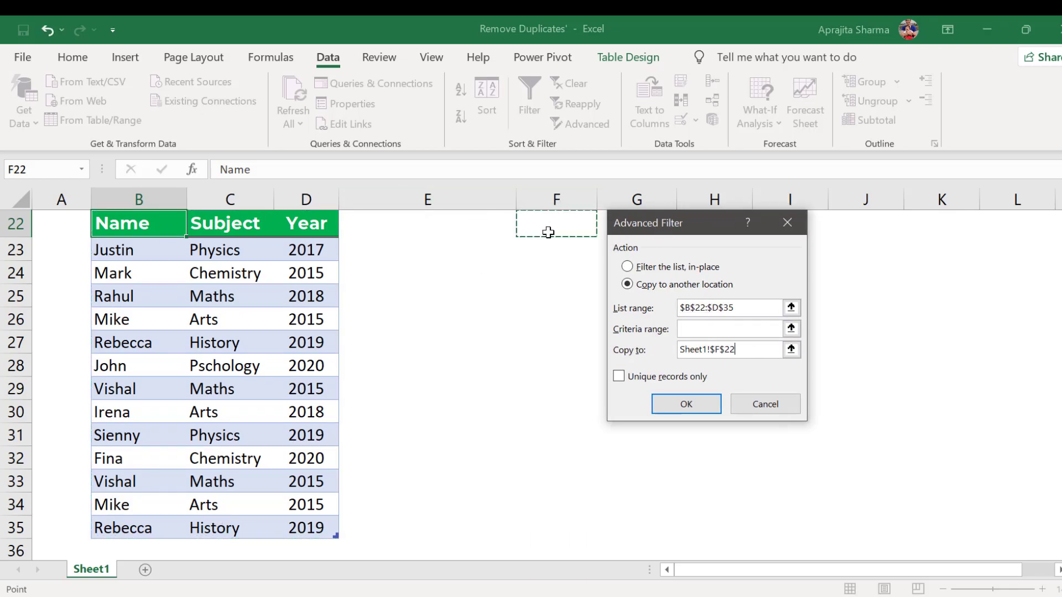
click(619, 376)
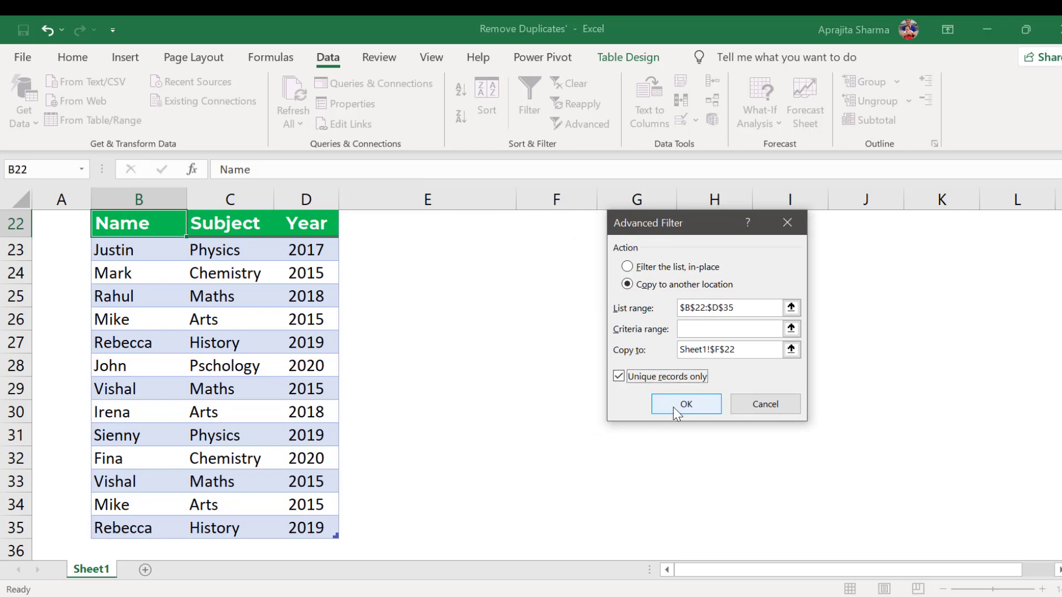
click(672, 407)
drag(550, 226, 701, 461)
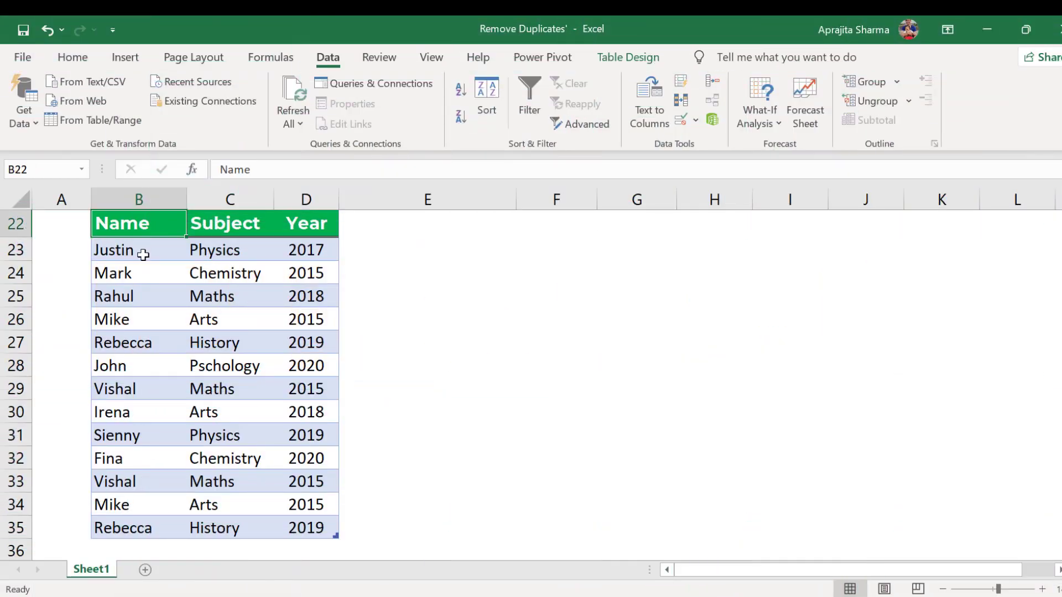
Remove duplicates across Name, Subject and Year, deleting 3 rows and leaving 10.
drag(142, 253, 320, 528)
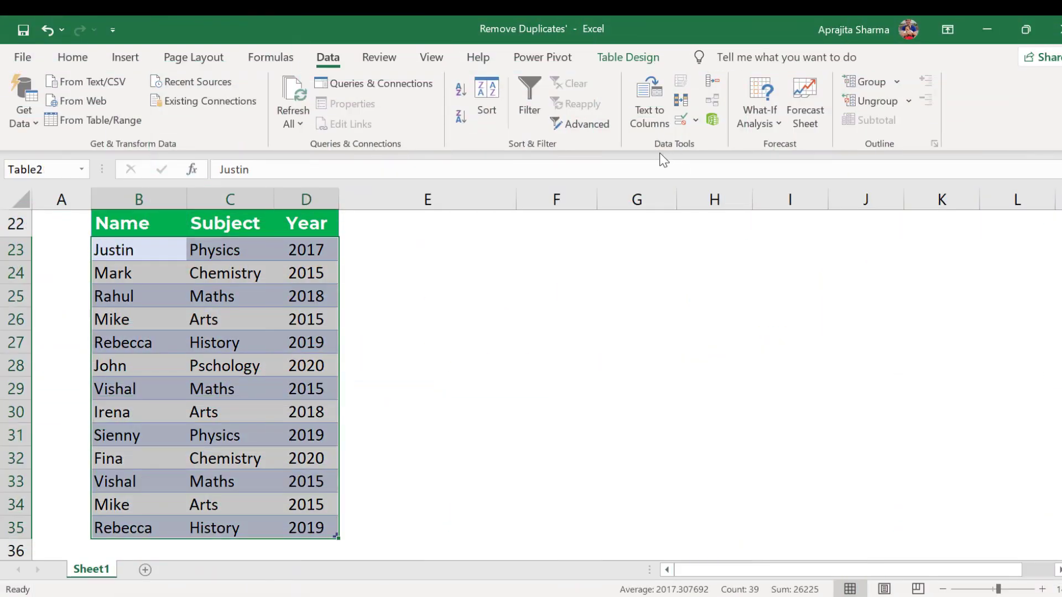
click(681, 101)
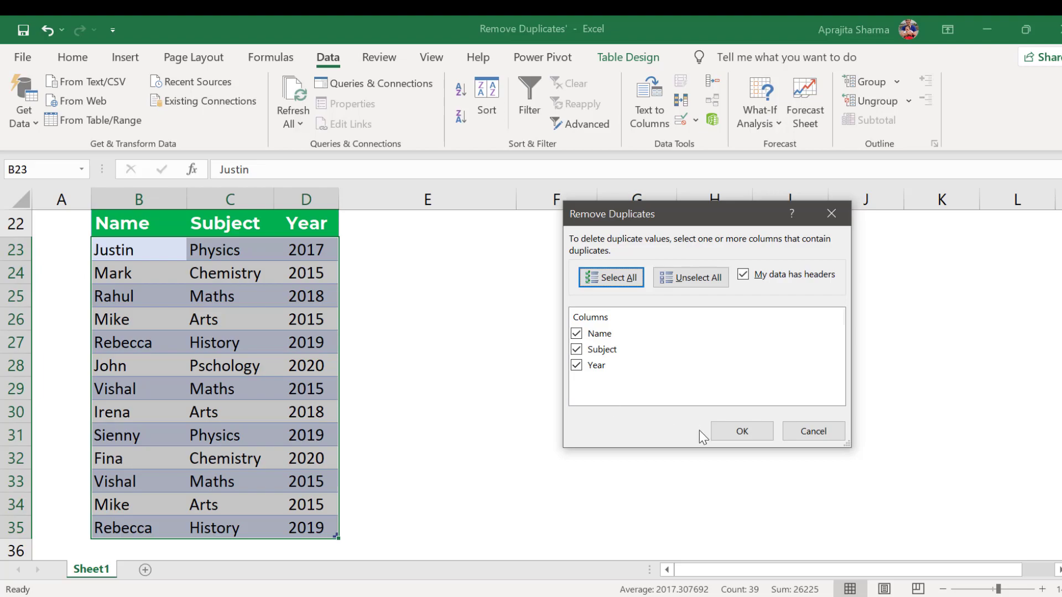
click(752, 433)
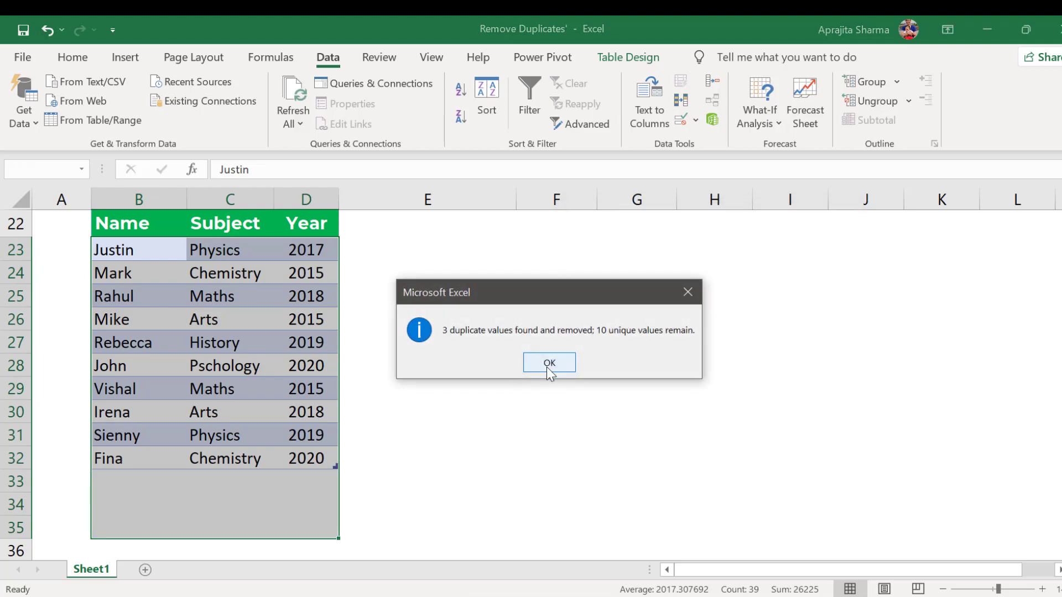